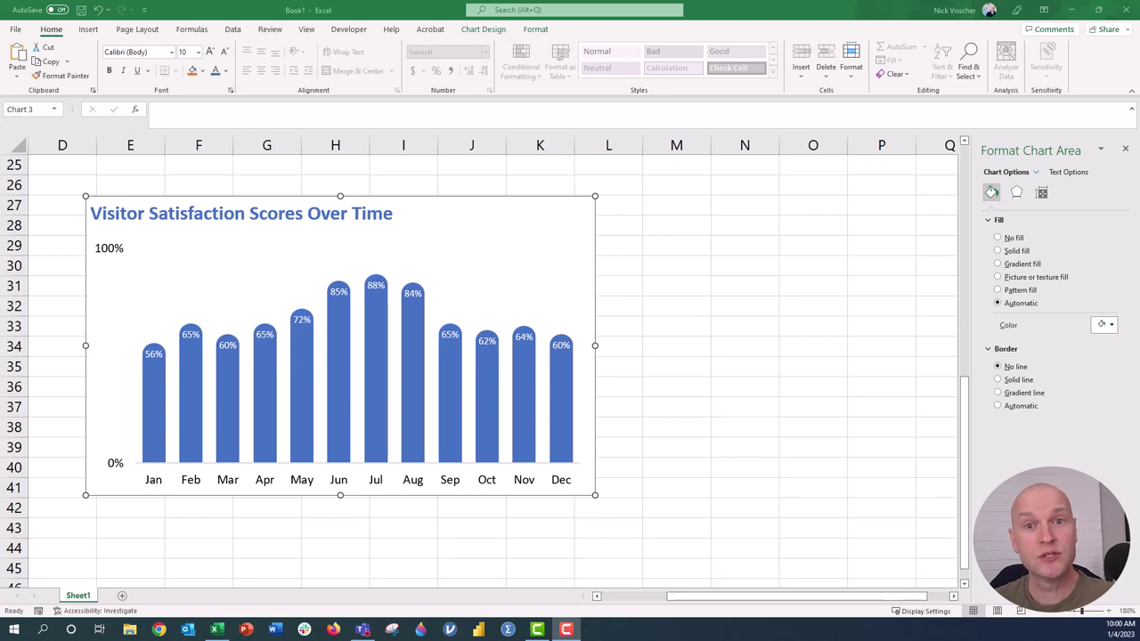
# Select the finished example chart and delete it, leaving only the Month and Score table
pyautogui.click(87, 307)
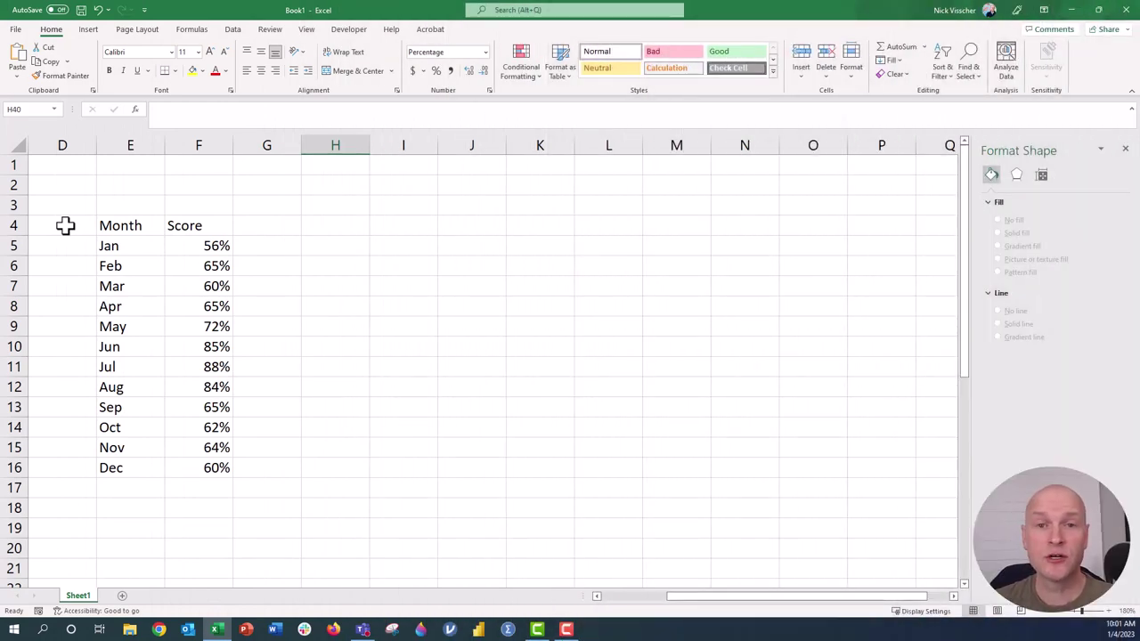
# Insert a clustered column chart of the Month and Score table and place it beside the table
pyautogui.moveTo(119, 225); pyautogui.dragTo(183, 461)
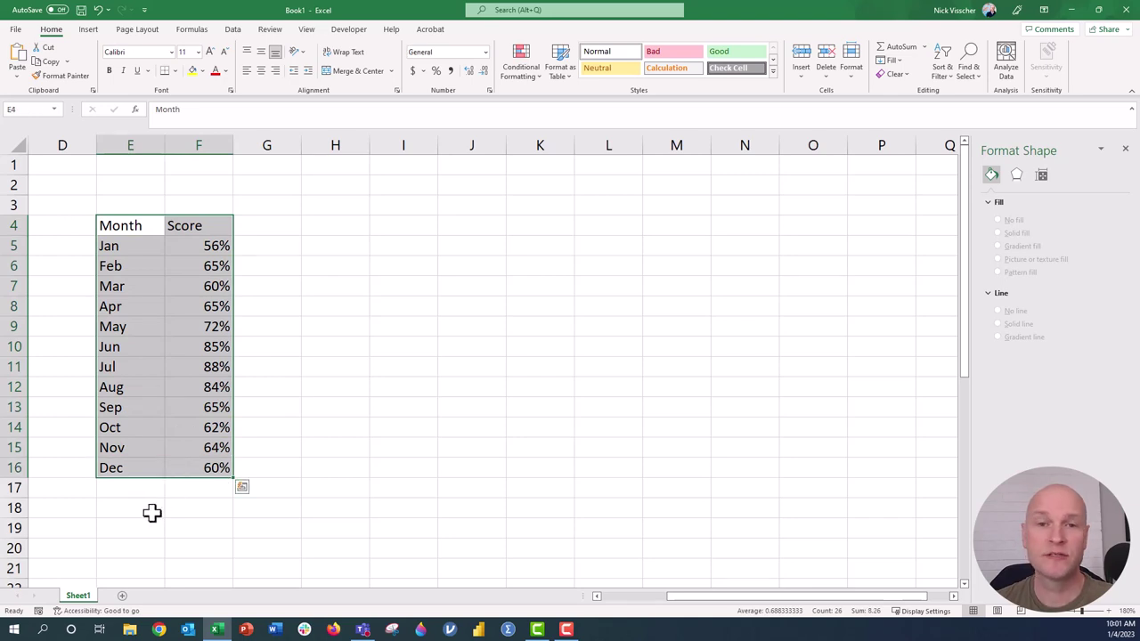
pyautogui.click(88, 28)
pyautogui.click(531, 48)
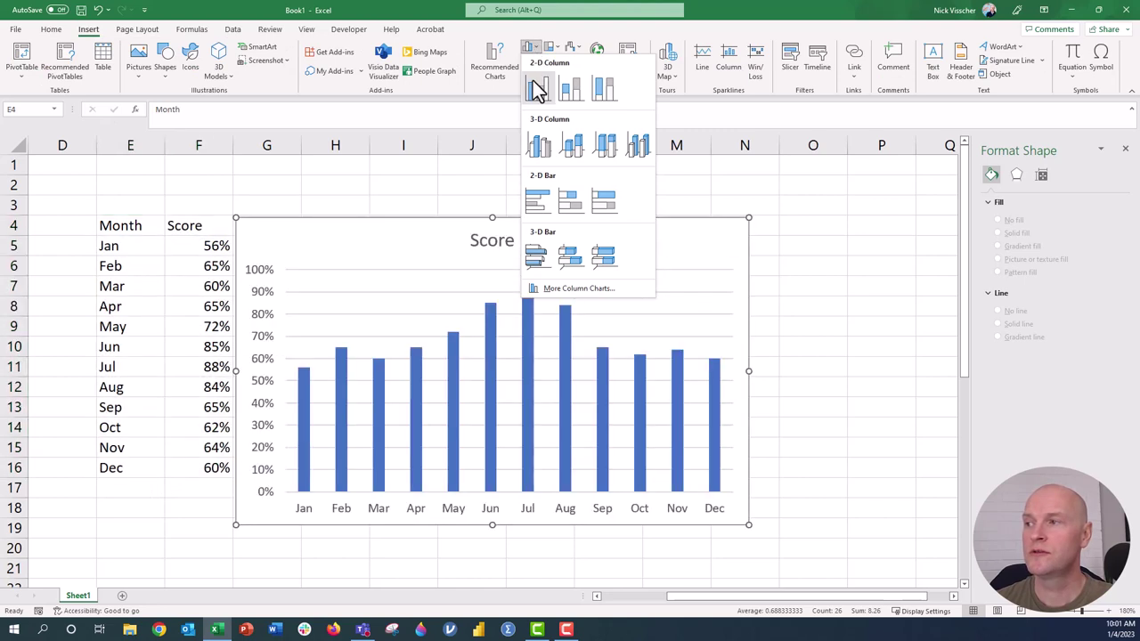
pyautogui.click(537, 89)
pyautogui.moveTo(428, 224); pyautogui.dragTo(452, 205)
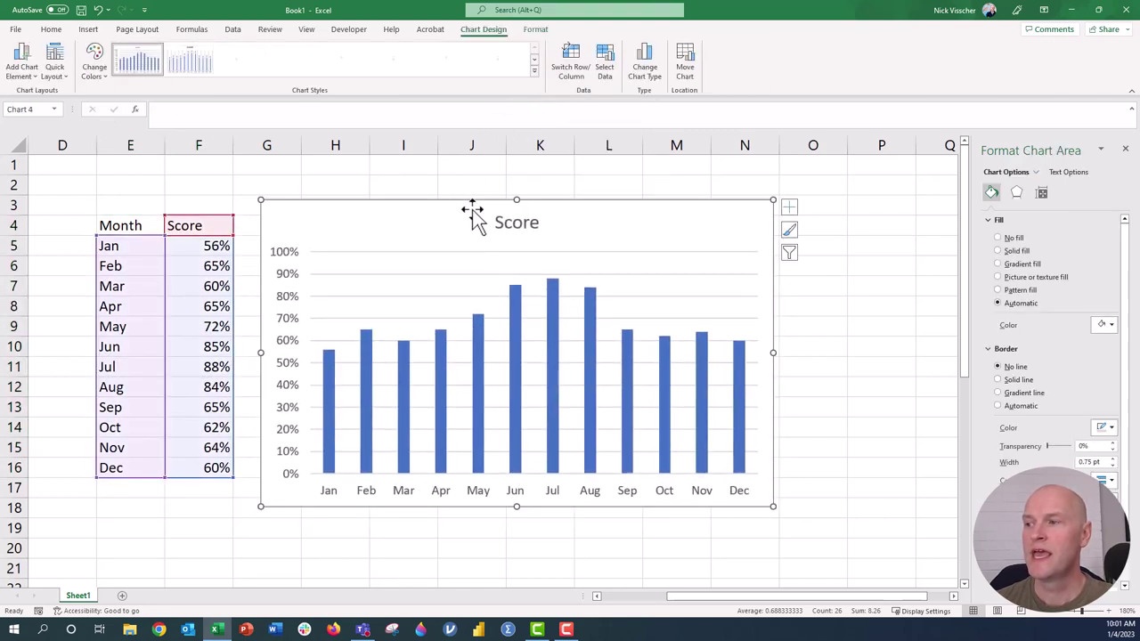
# Move the title to the top-left and retitle it 'Satisfaction Scores This Year' in bold 12 pt
pyautogui.click(512, 229)
pyautogui.moveTo(514, 233); pyautogui.dragTo(282, 218)
pyautogui.doubleClick(284, 218)
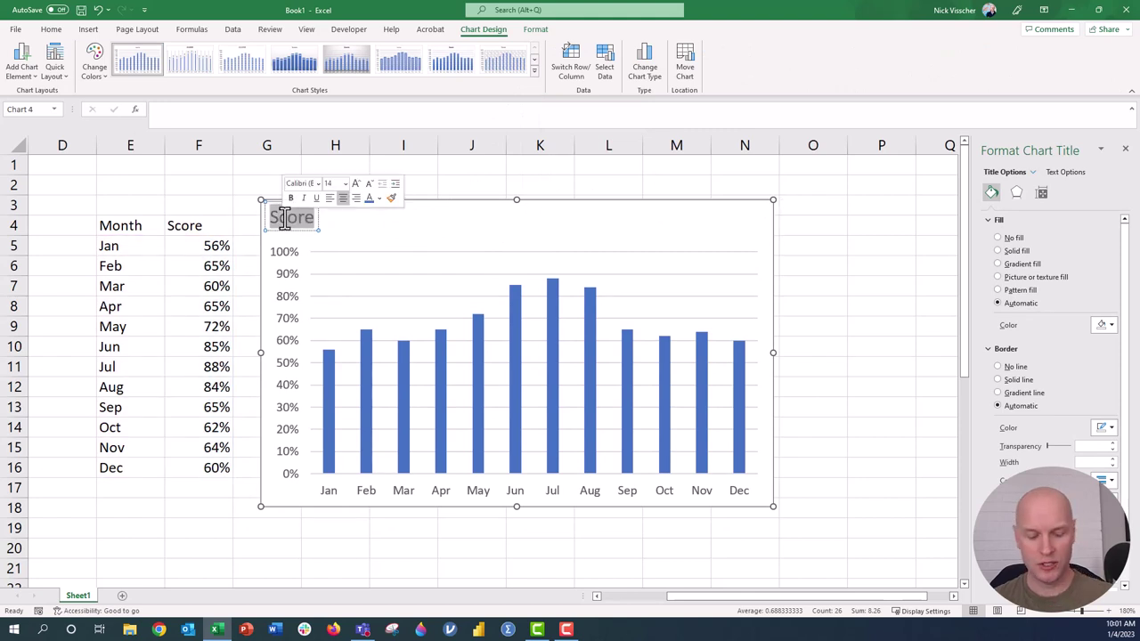
pyautogui.write('Statis')
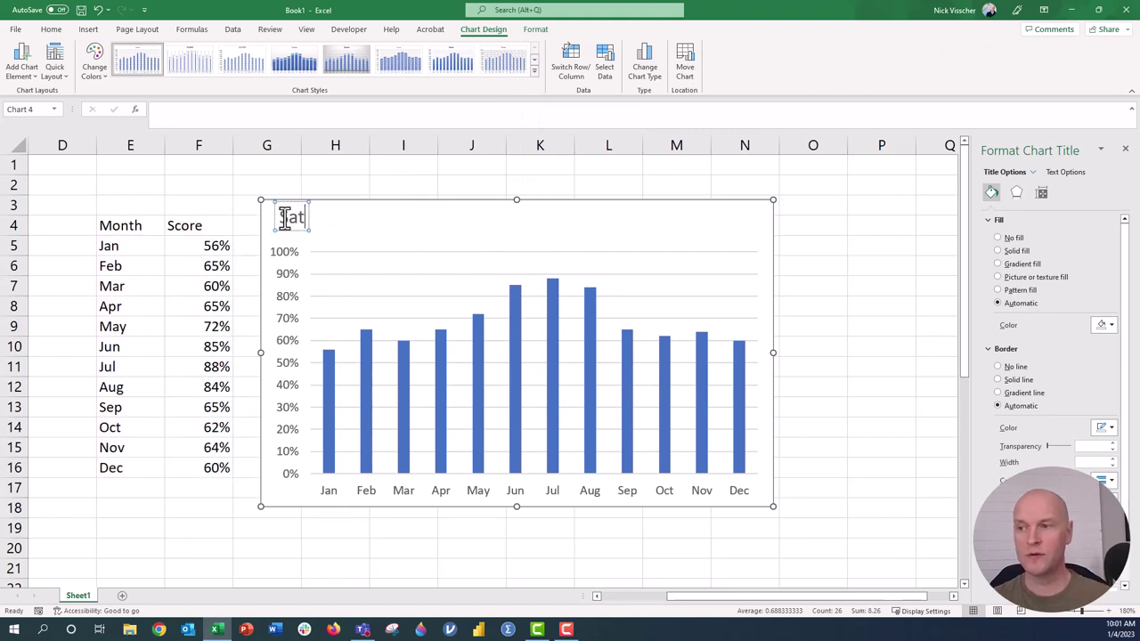
pyautogui.write('faction Score')
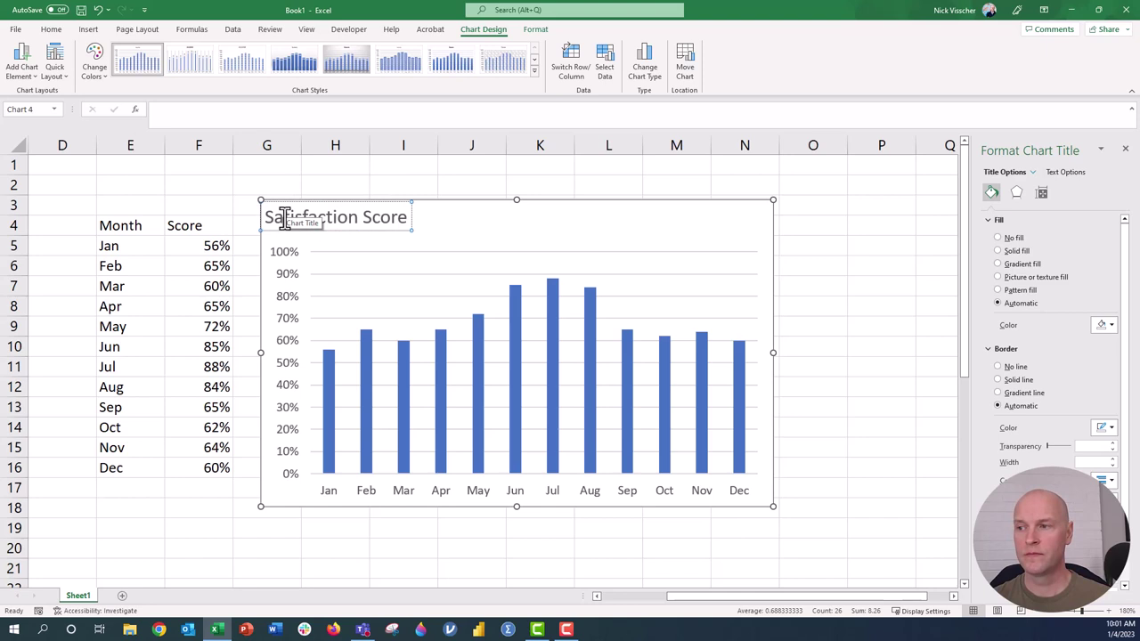
pyautogui.write('s This Year')
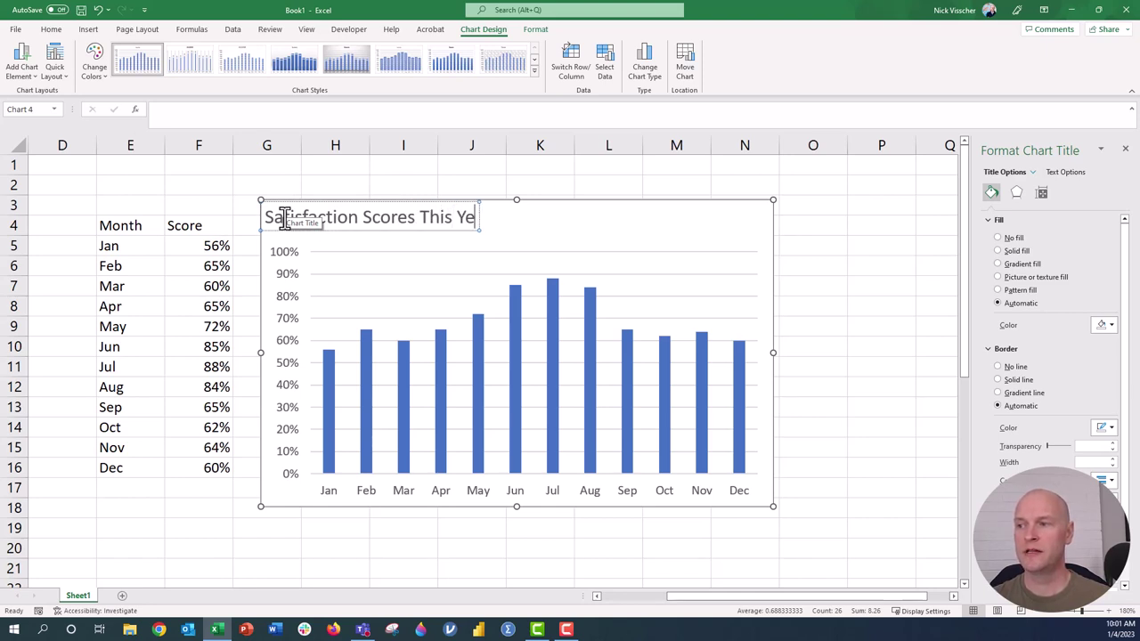
pyautogui.tripleClick(342, 219)
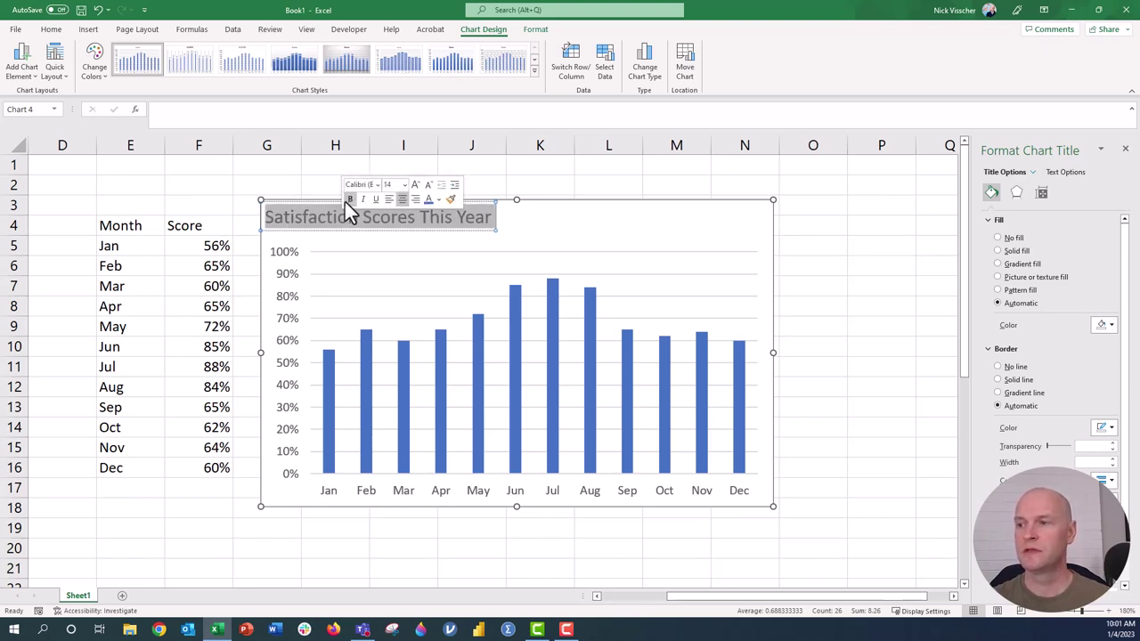
pyautogui.click(350, 200)
pyautogui.click(428, 185)
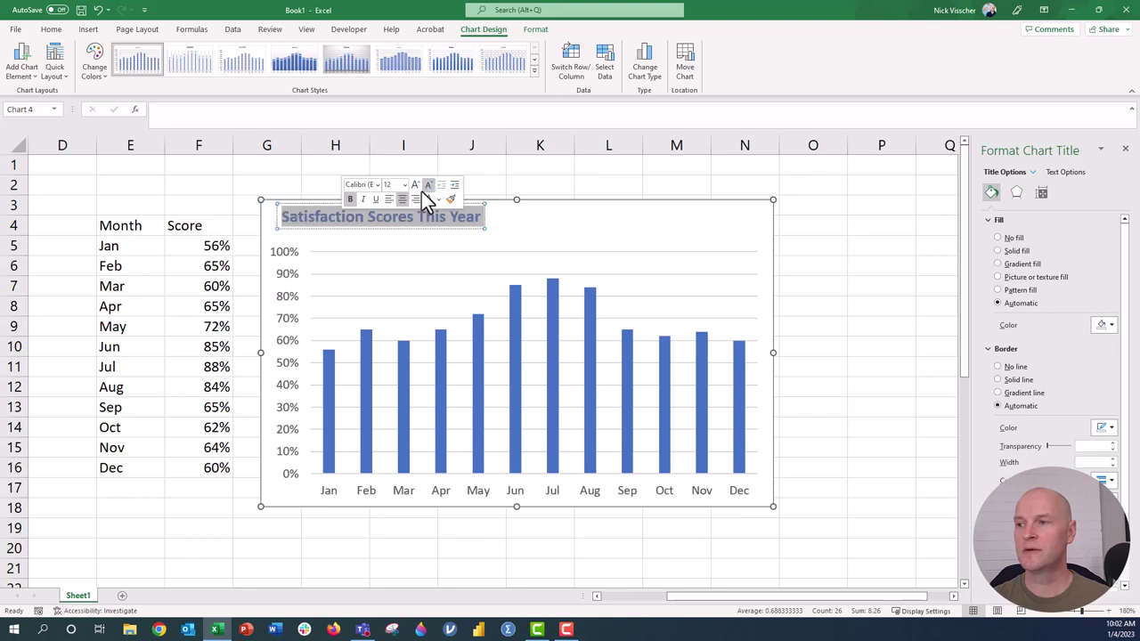
pyautogui.click(375, 228)
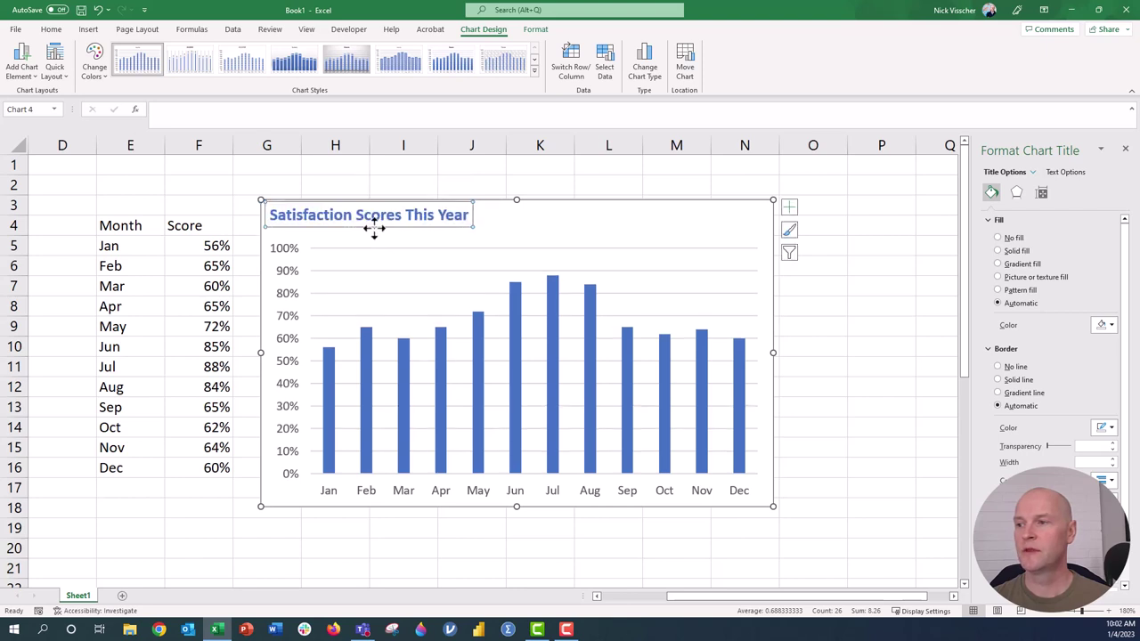
# Widen the score columns with a 50% gap width and delete the horizontal gridlines
pyautogui.click(292, 251)
pyautogui.click(479, 356)
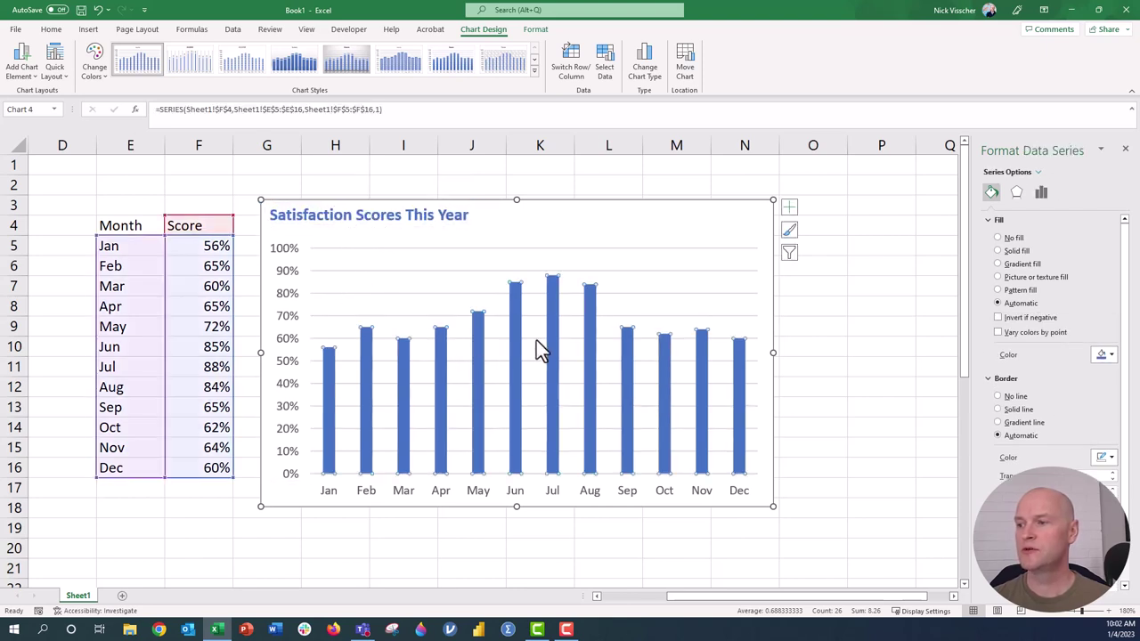
pyautogui.click(1042, 195)
pyautogui.doubleClick(1091, 295)
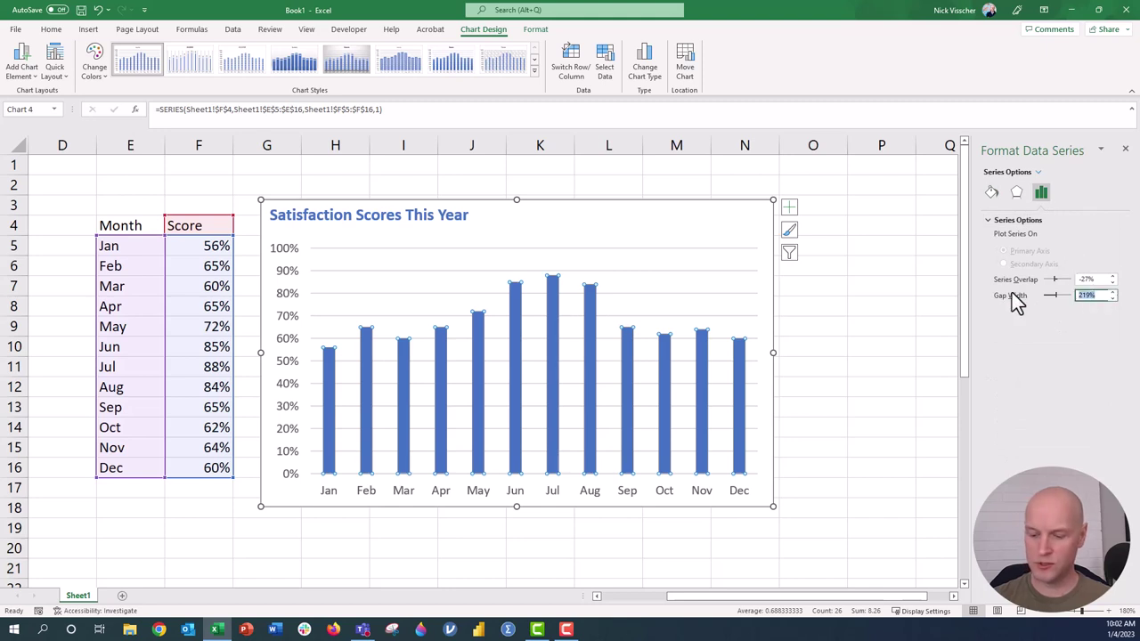
pyautogui.write('50')
pyautogui.press('Return')
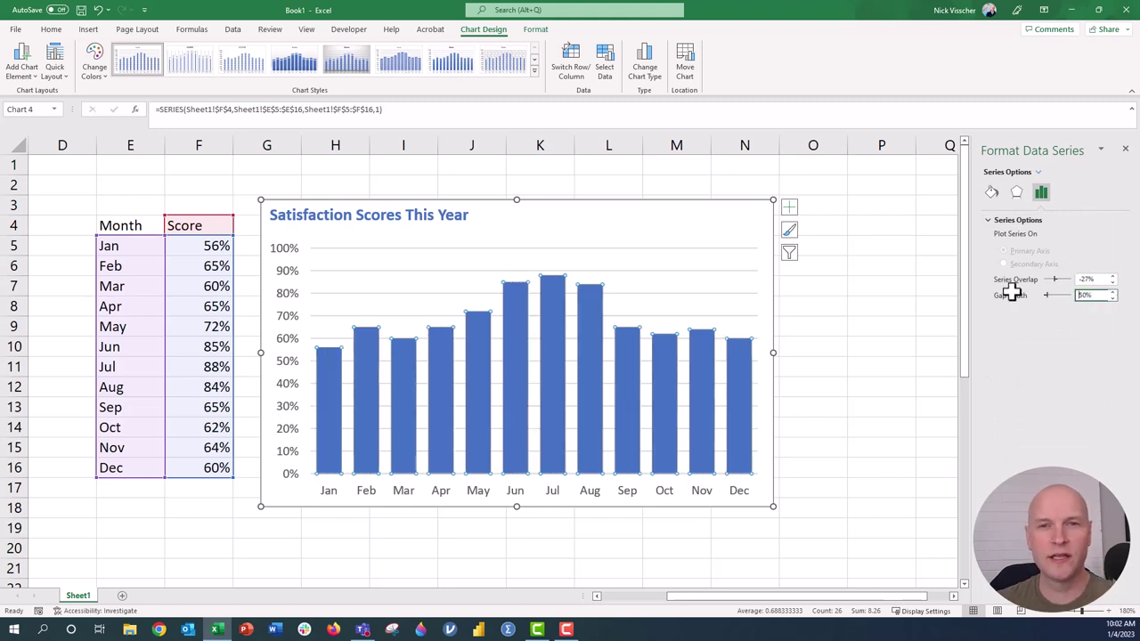
pyautogui.click(422, 297)
pyautogui.press('Delete')
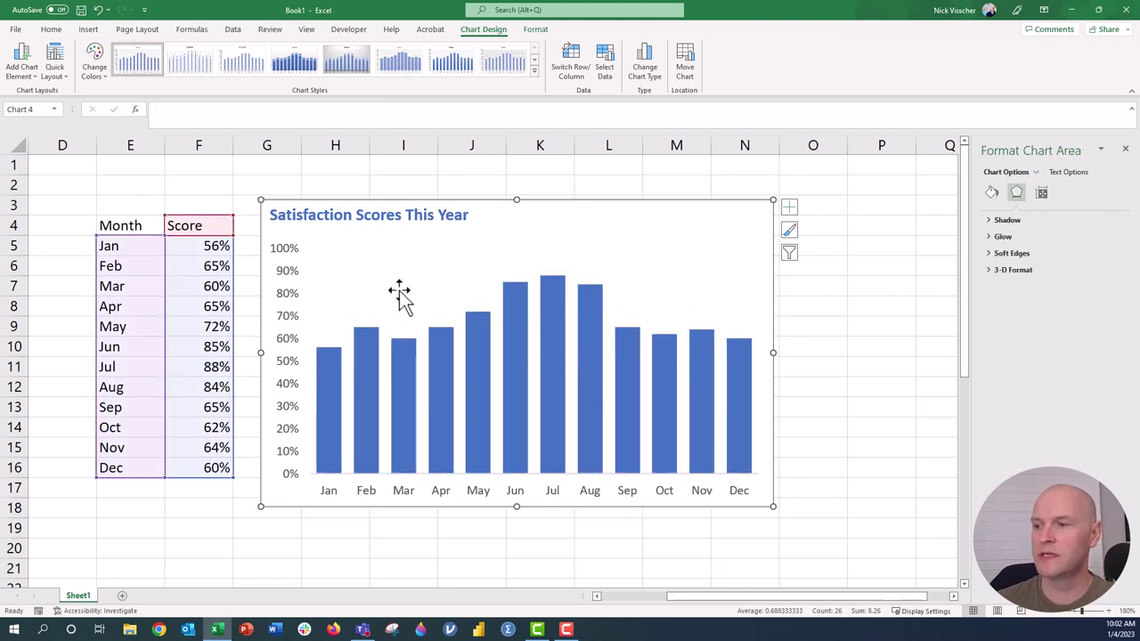
# Set the vertical axis major unit to 1 so only 0% and 100% show
pyautogui.click(284, 272)
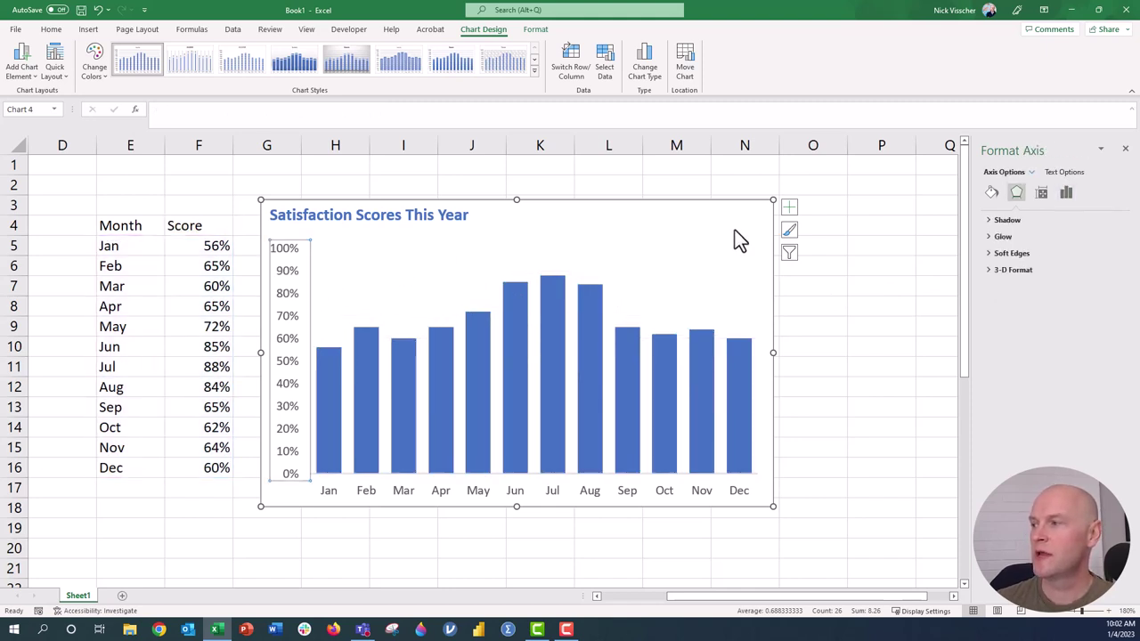
pyautogui.click(1064, 194)
pyautogui.click(1047, 223)
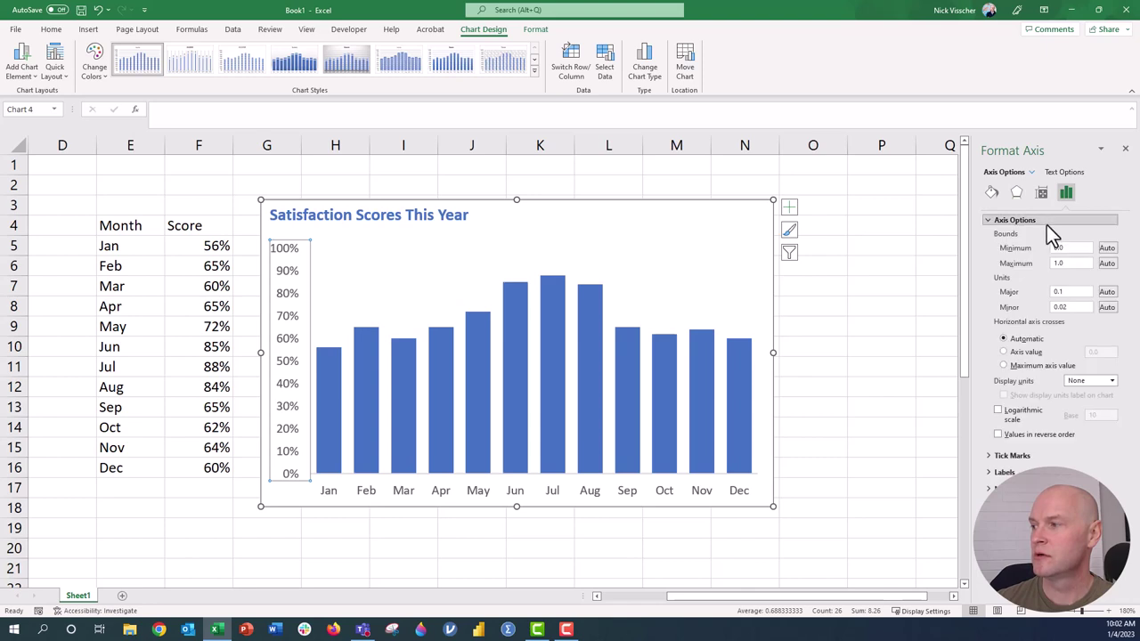
pyautogui.write('1')
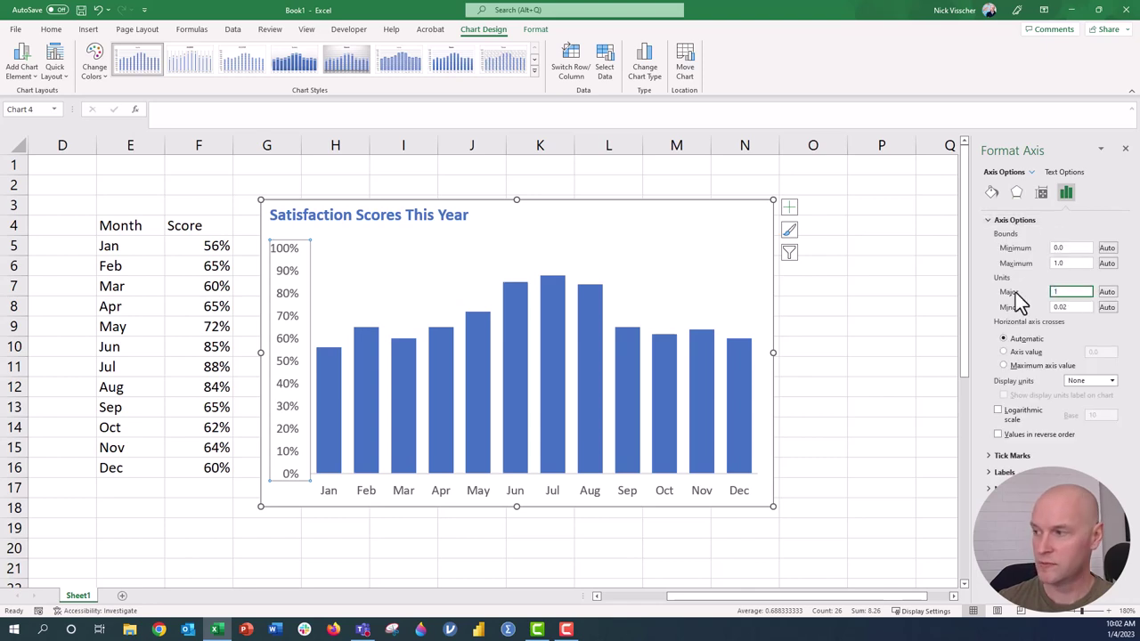
pyautogui.press('Return')
pyautogui.click(167, 548)
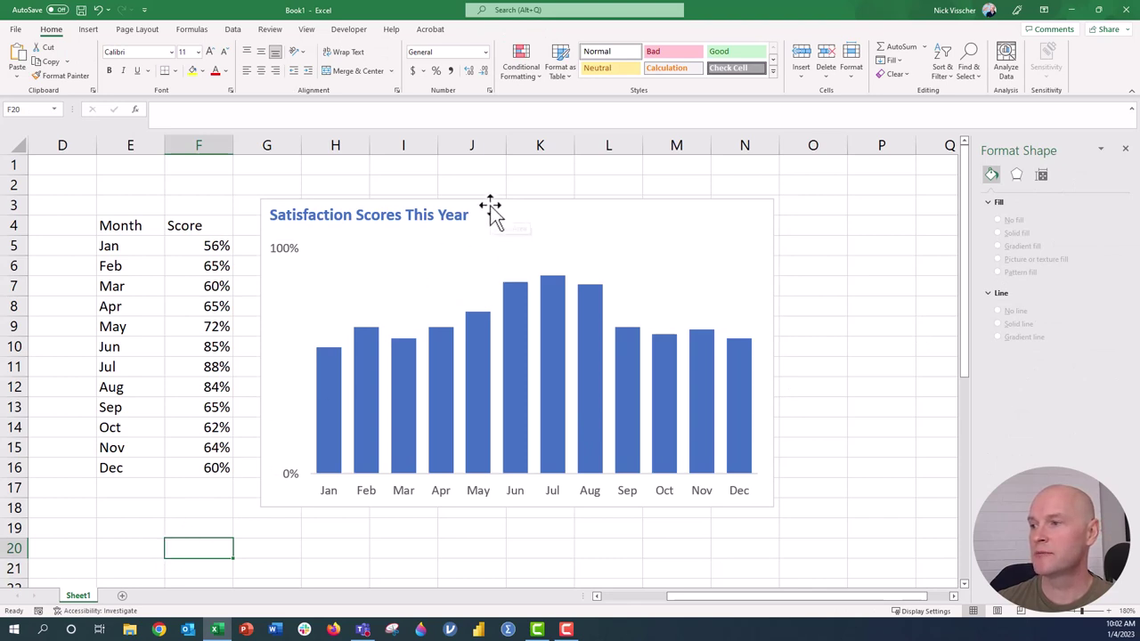
# Remove the chart's border and add percentage data labels above every score column
pyautogui.click(258, 218)
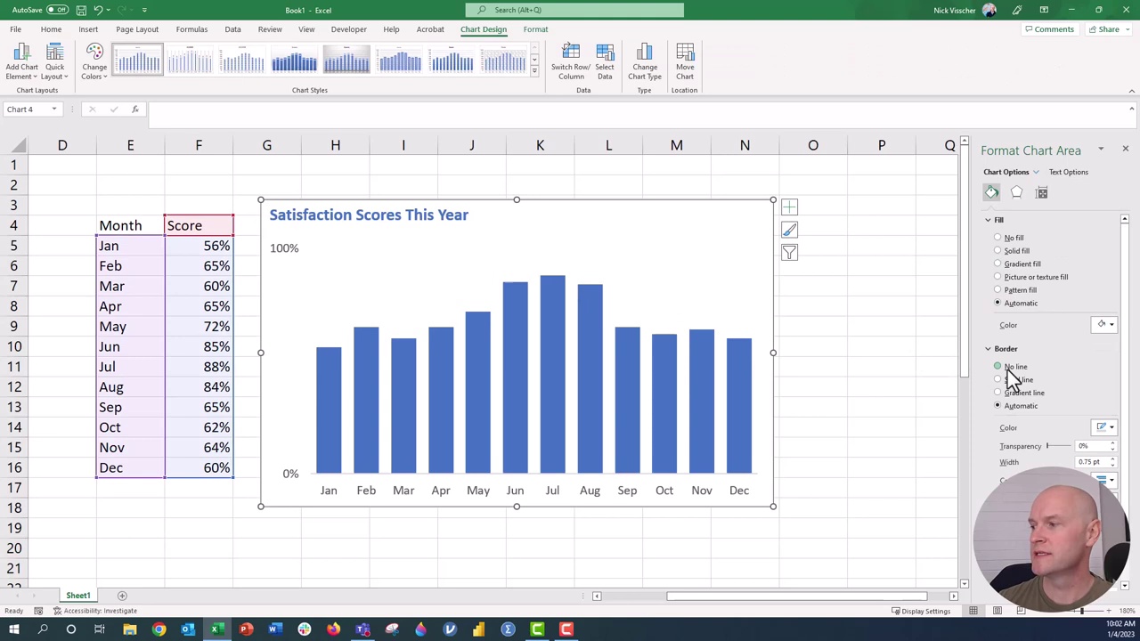
pyautogui.click(829, 485)
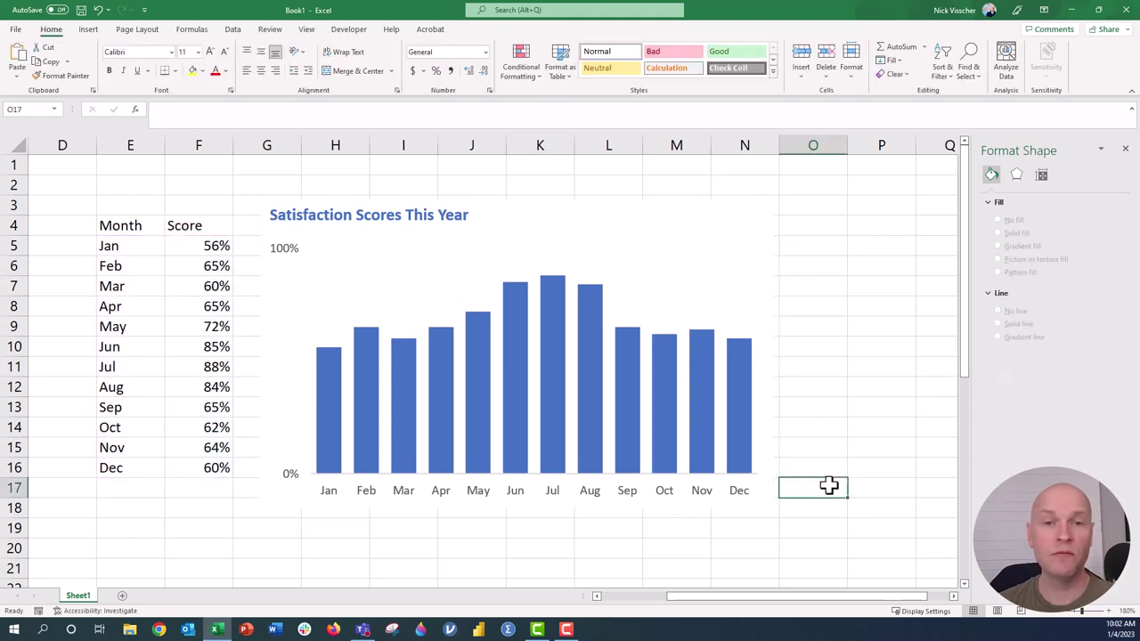
pyautogui.click(326, 463)
pyautogui.rightClick(326, 464)
pyautogui.click(366, 550)
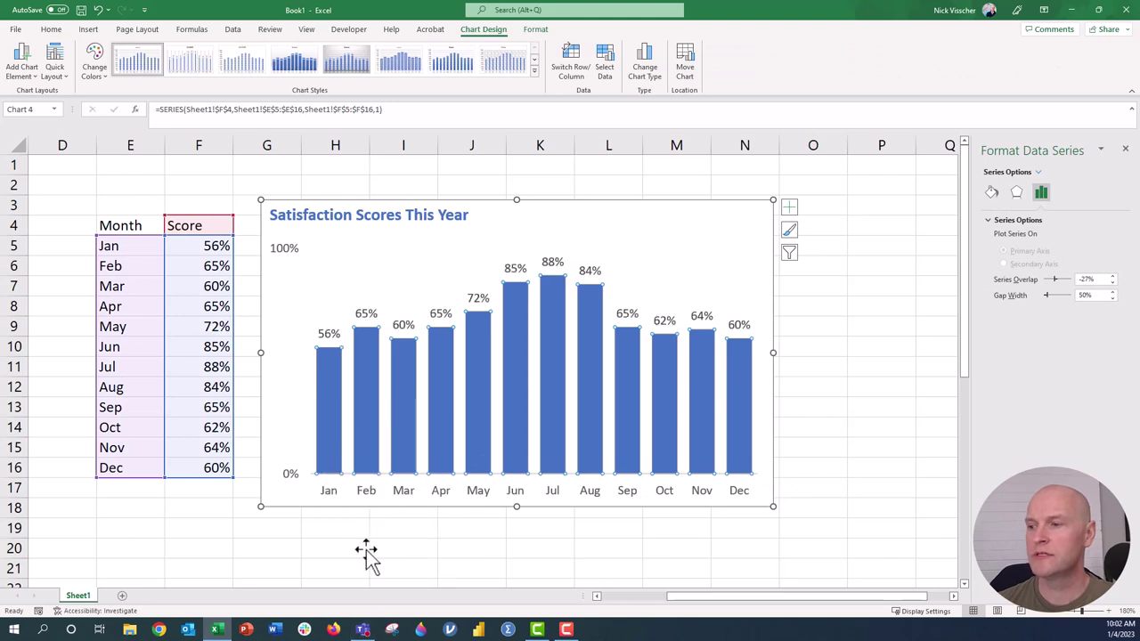
# Change the data labels' font colour to blue
pyautogui.click(366, 314)
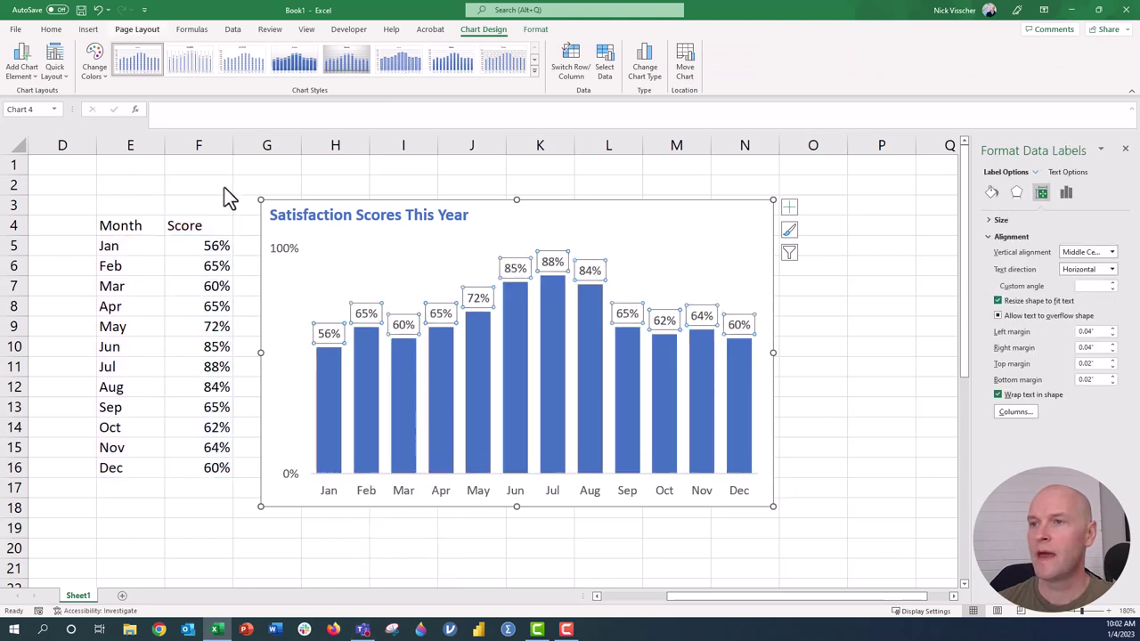
pyautogui.click(54, 30)
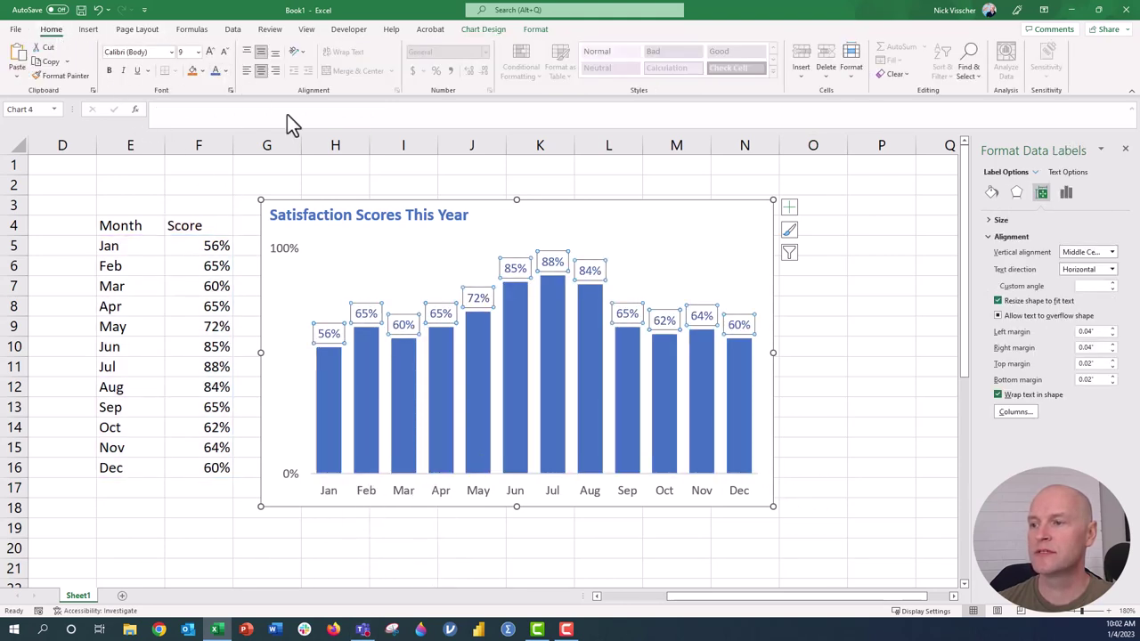
pyautogui.click(817, 412)
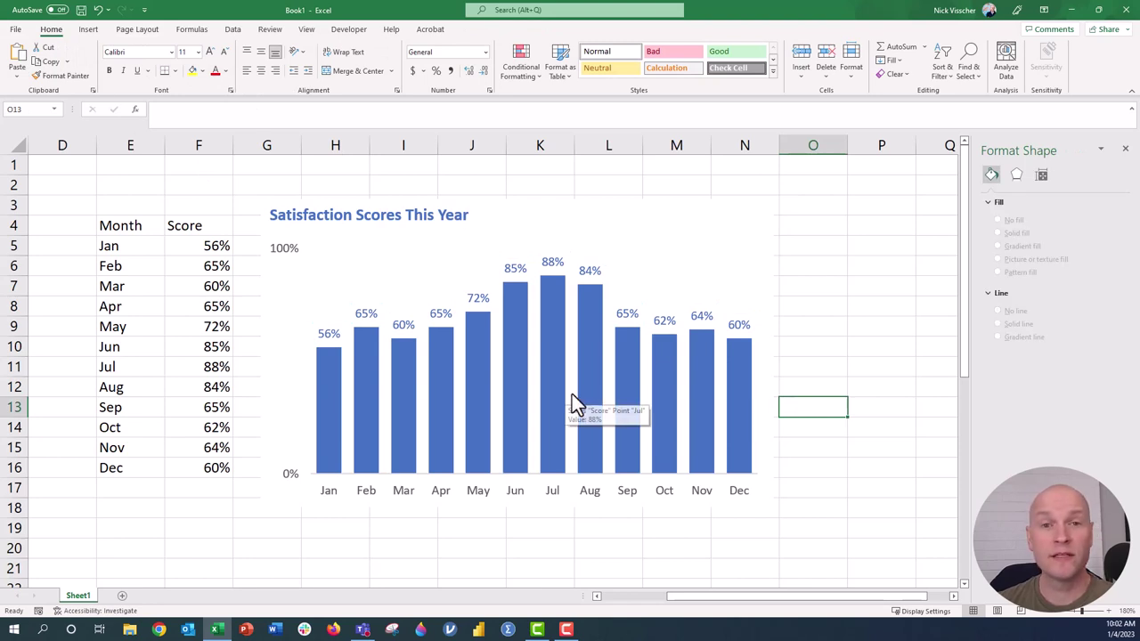
pyautogui.moveTo(362, 378)
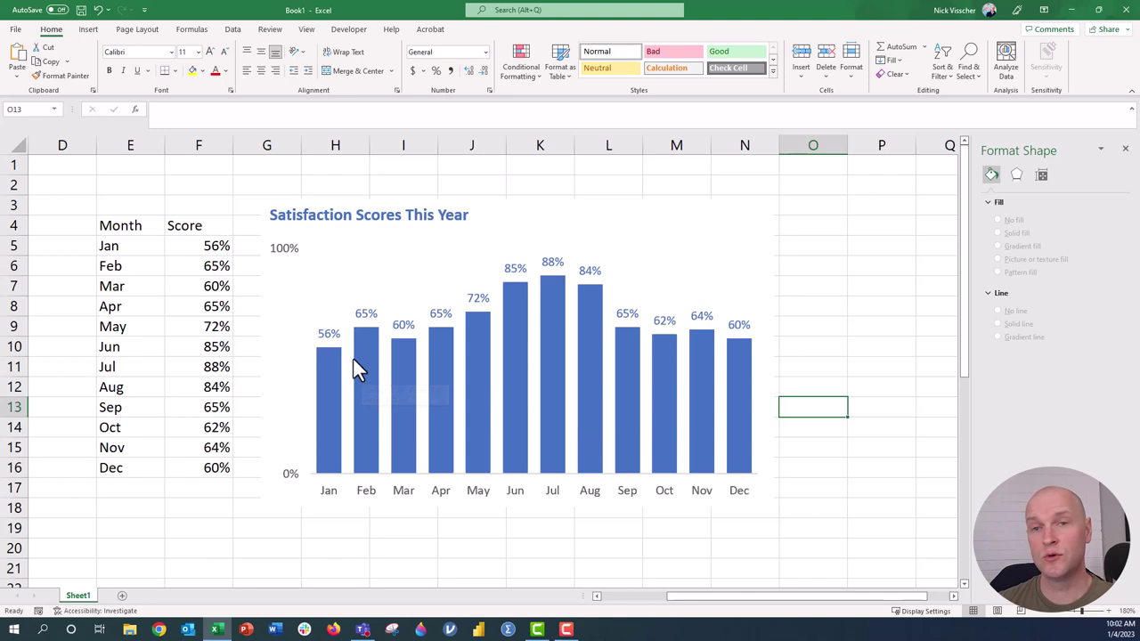
# Draw a half-round Delay shape over cells E2 to E6
pyautogui.click(89, 29)
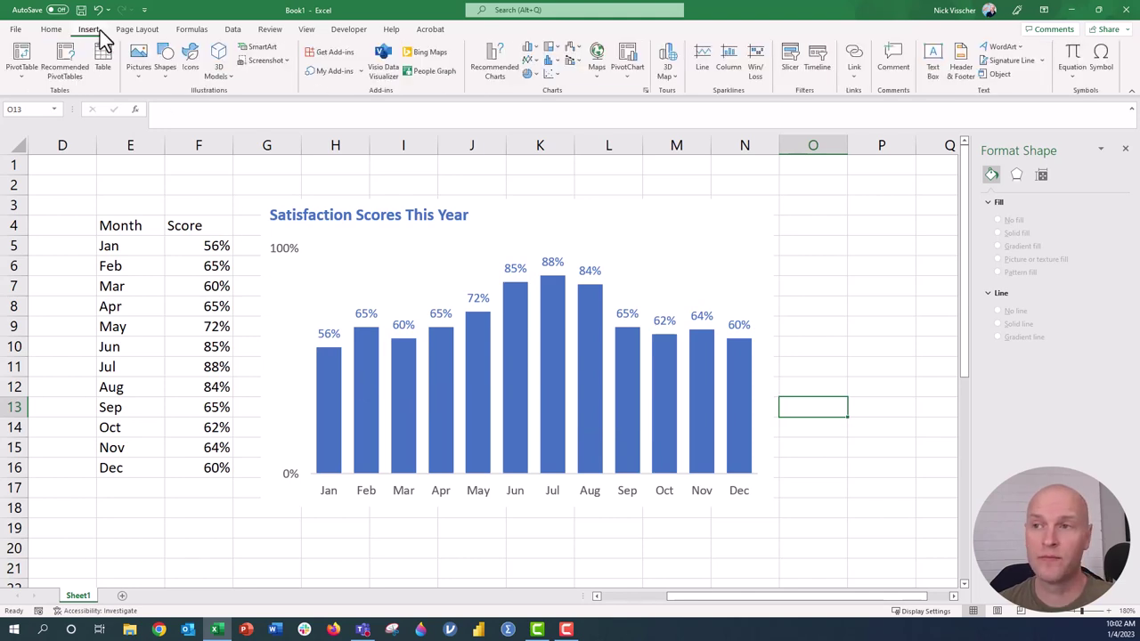
pyautogui.click(158, 78)
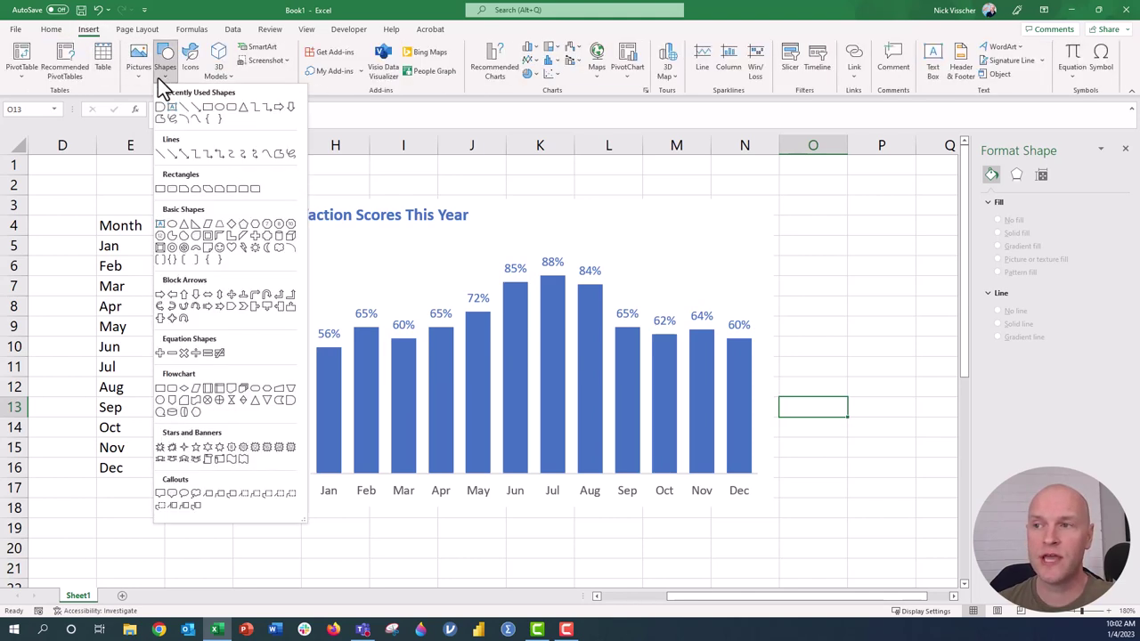
pyautogui.click(290, 400)
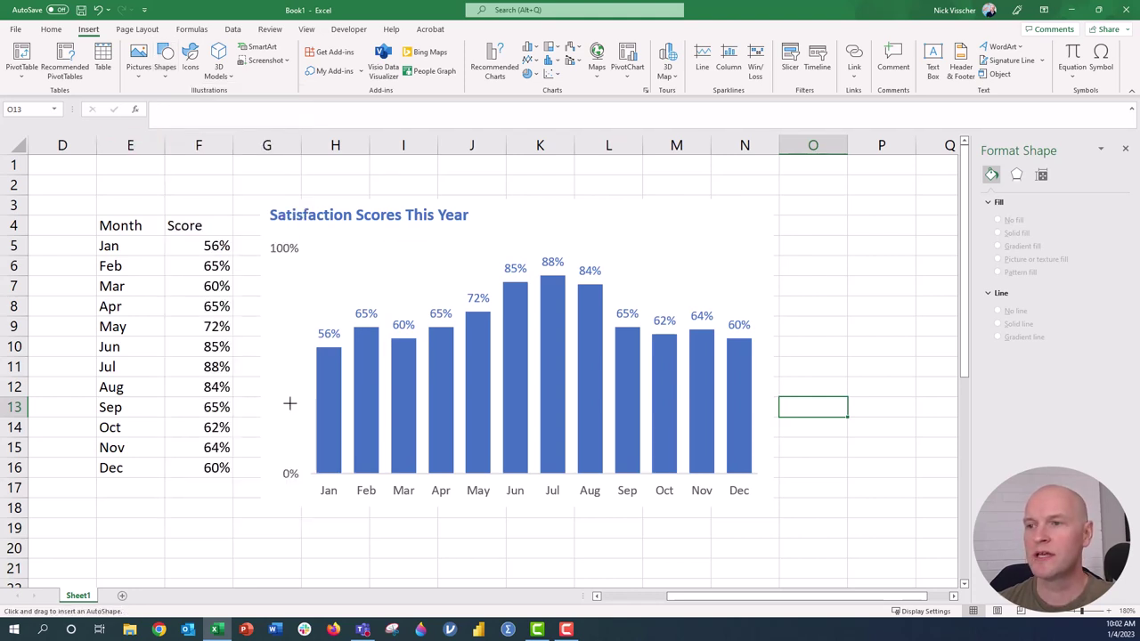
pyautogui.moveTo(103, 172)
pyautogui.mouseDown()
pyautogui.moveTo(158, 303)
pyautogui.moveTo(170, 241)
pyautogui.moveTo(137, 240)
pyautogui.mouseUp()
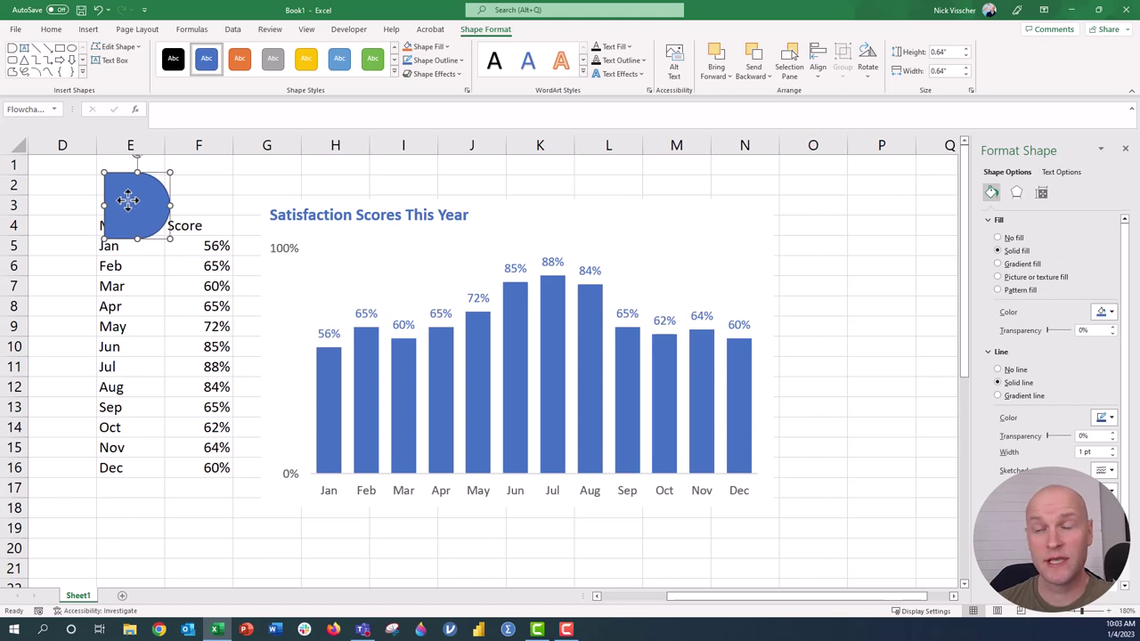
# Remove the shape's outline, rotate it rounded side up, and copy it
pyautogui.click(459, 60)
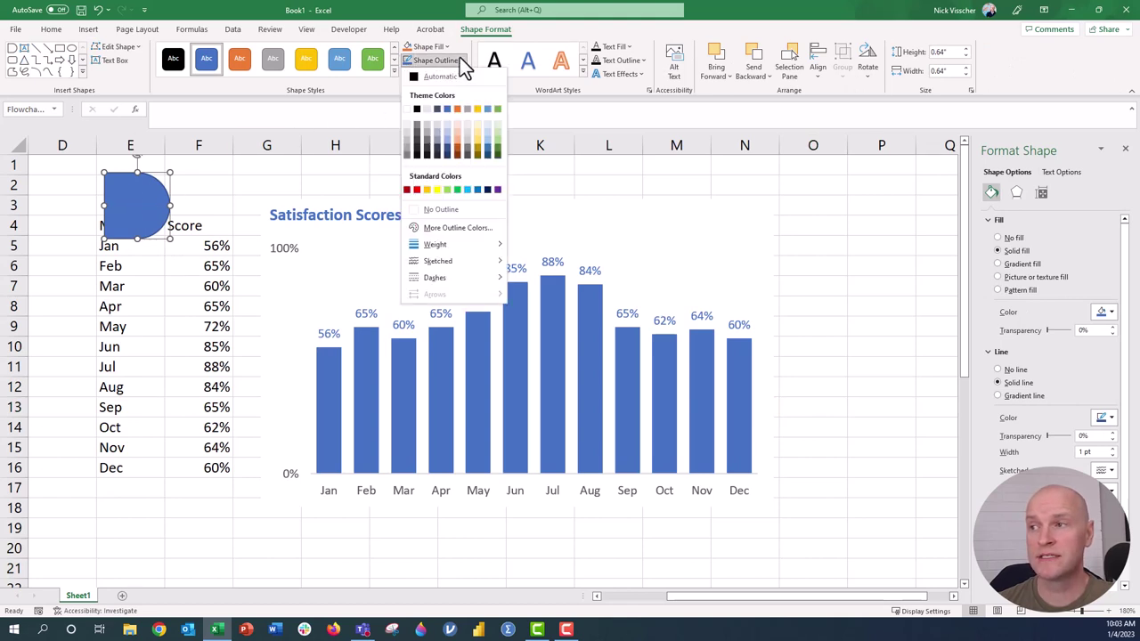
pyautogui.click(477, 212)
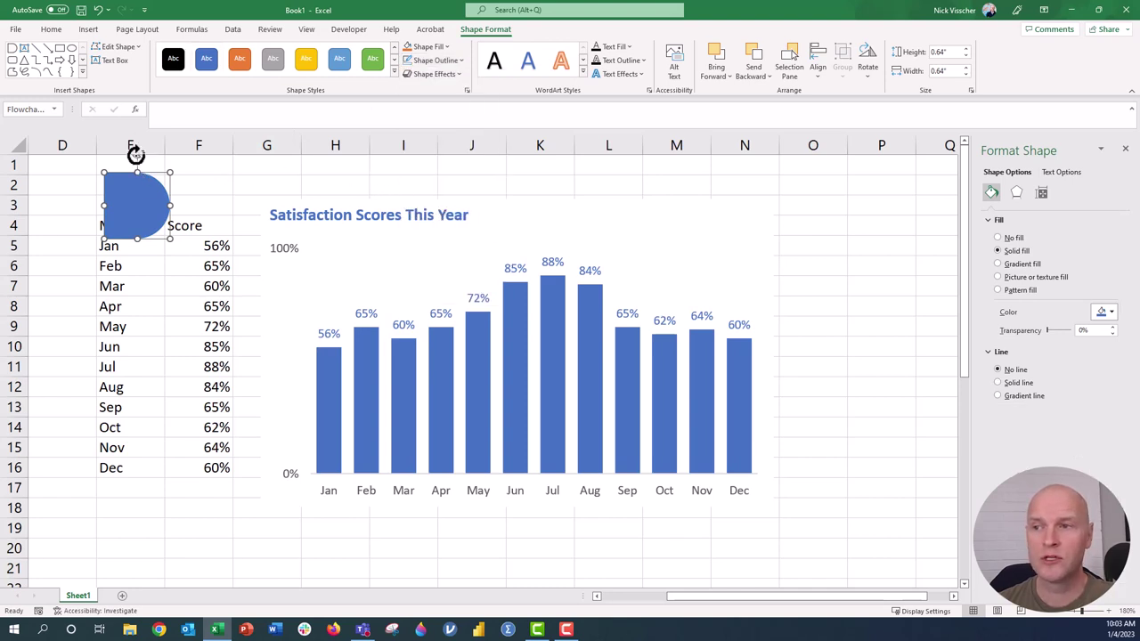
pyautogui.moveTo(135, 155); pyautogui.dragTo(184, 543)
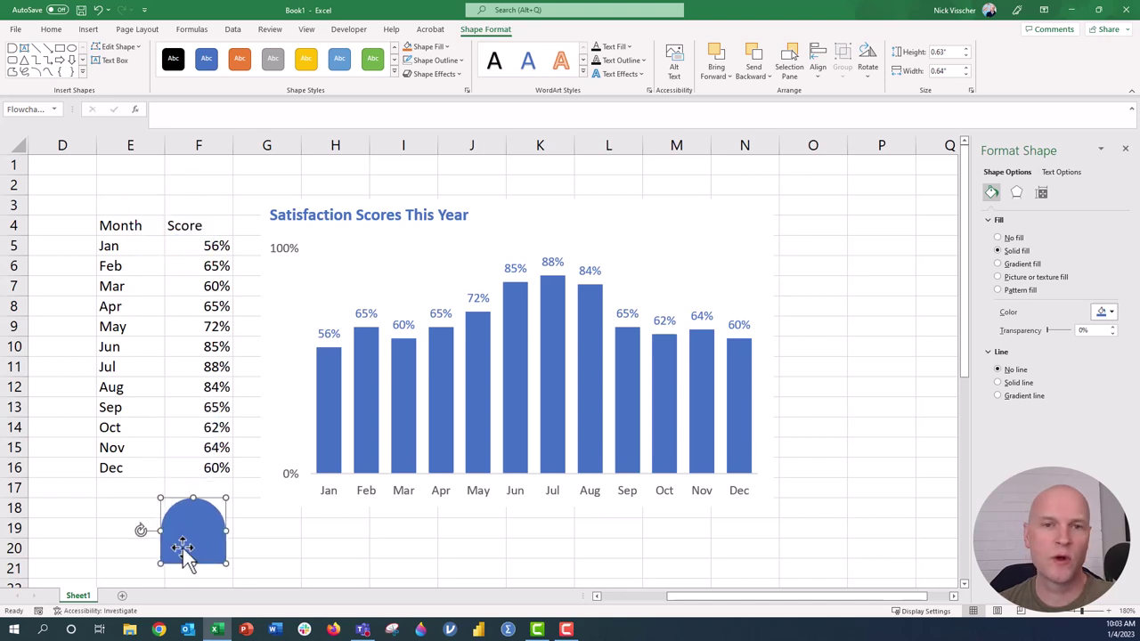
pyautogui.rightClick(183, 525)
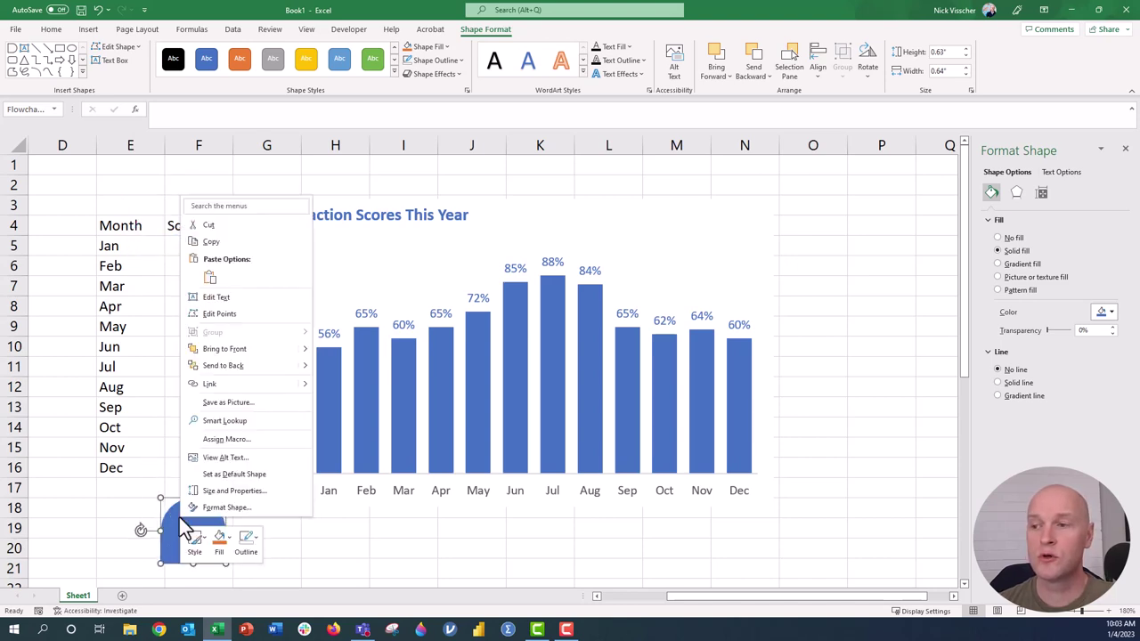
pyautogui.click(249, 242)
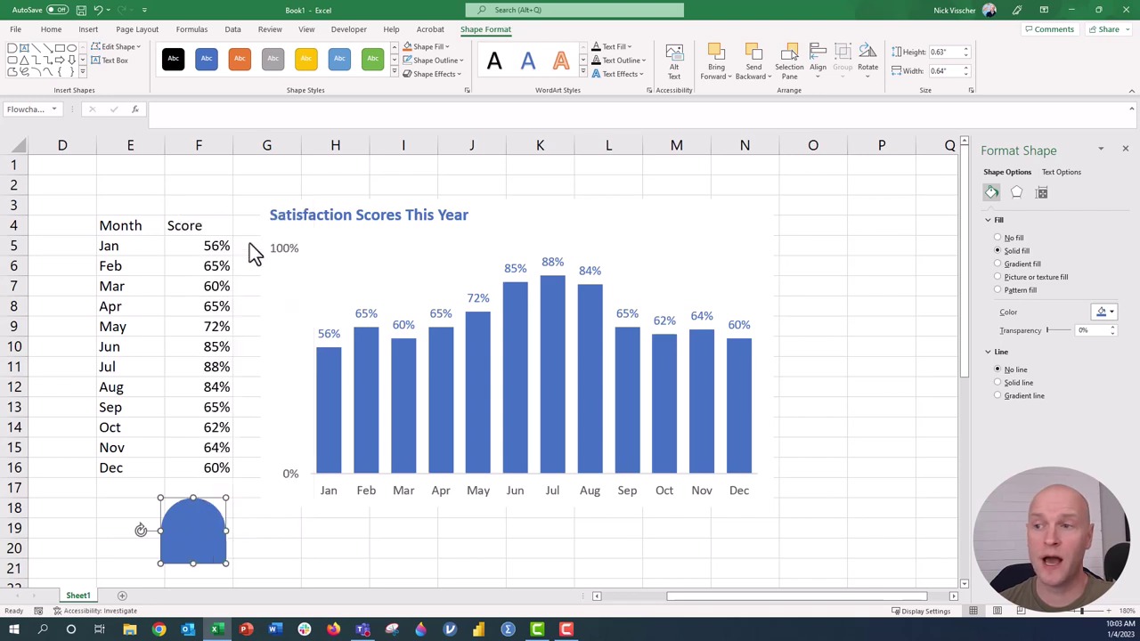
# Paste the copied dome into the Score series so every column gets a rounded top
pyautogui.click(325, 430)
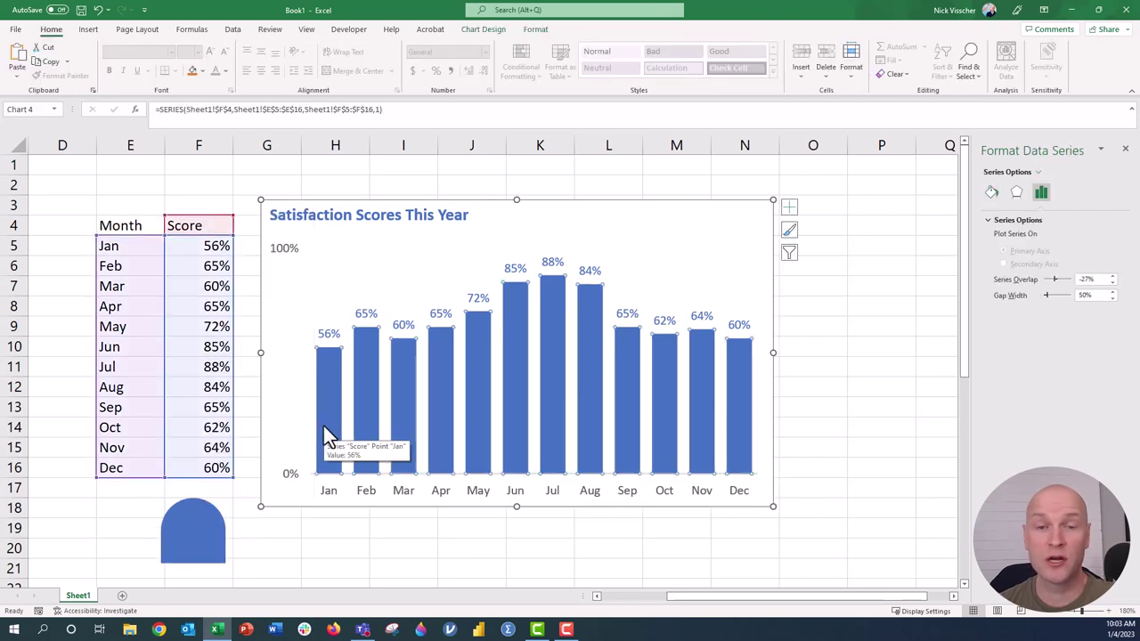
pyautogui.rightClick(323, 423)
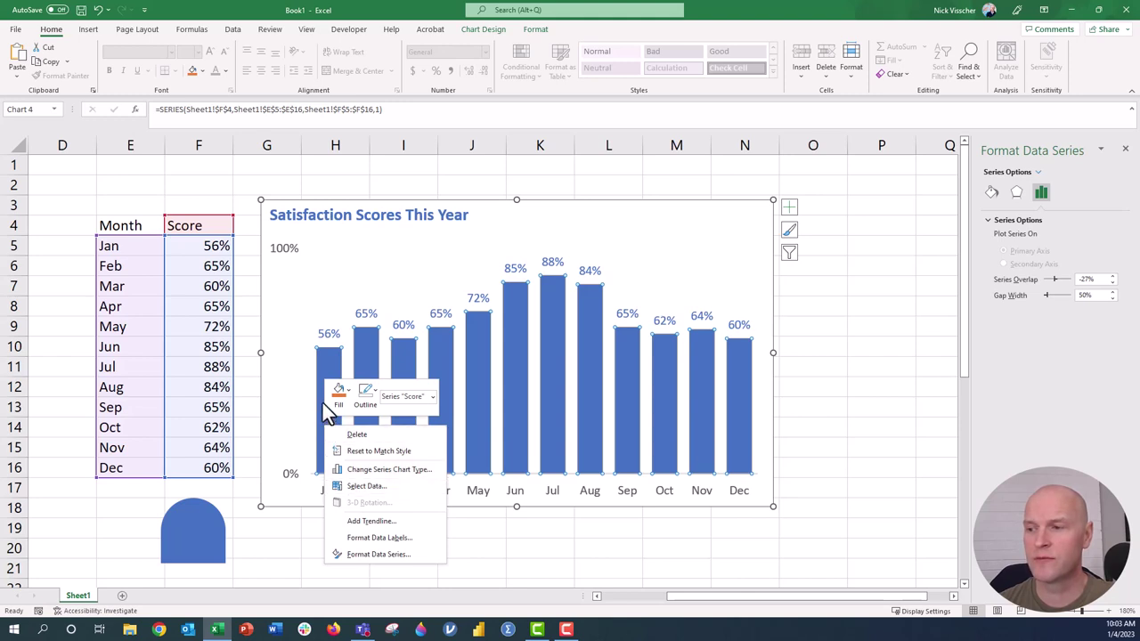
pyautogui.click(327, 365)
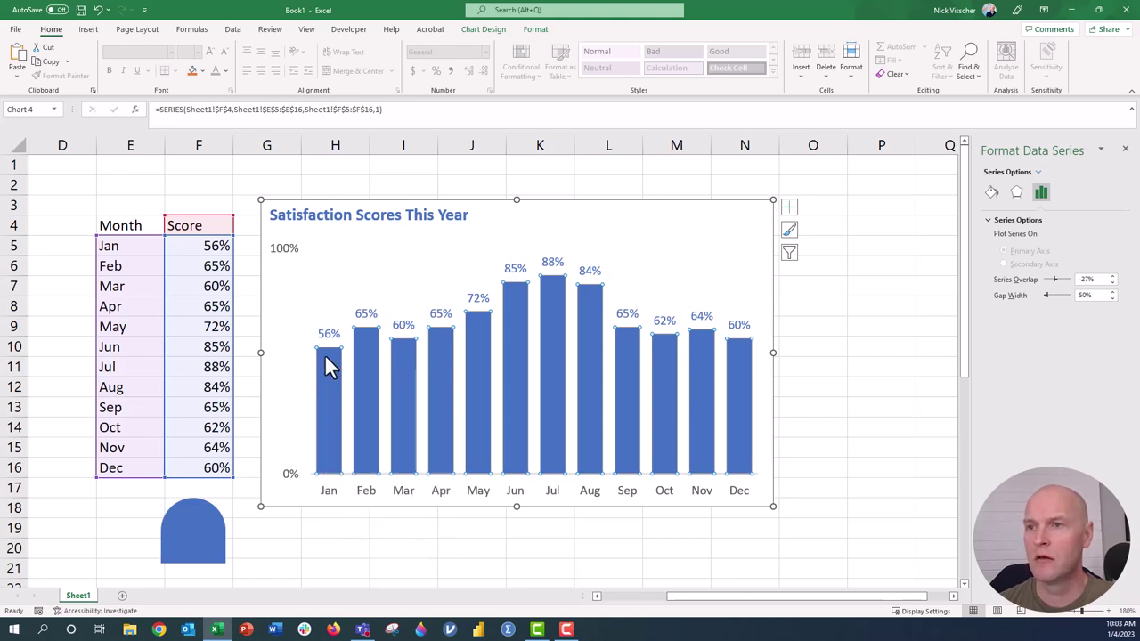
pyautogui.click(18, 57)
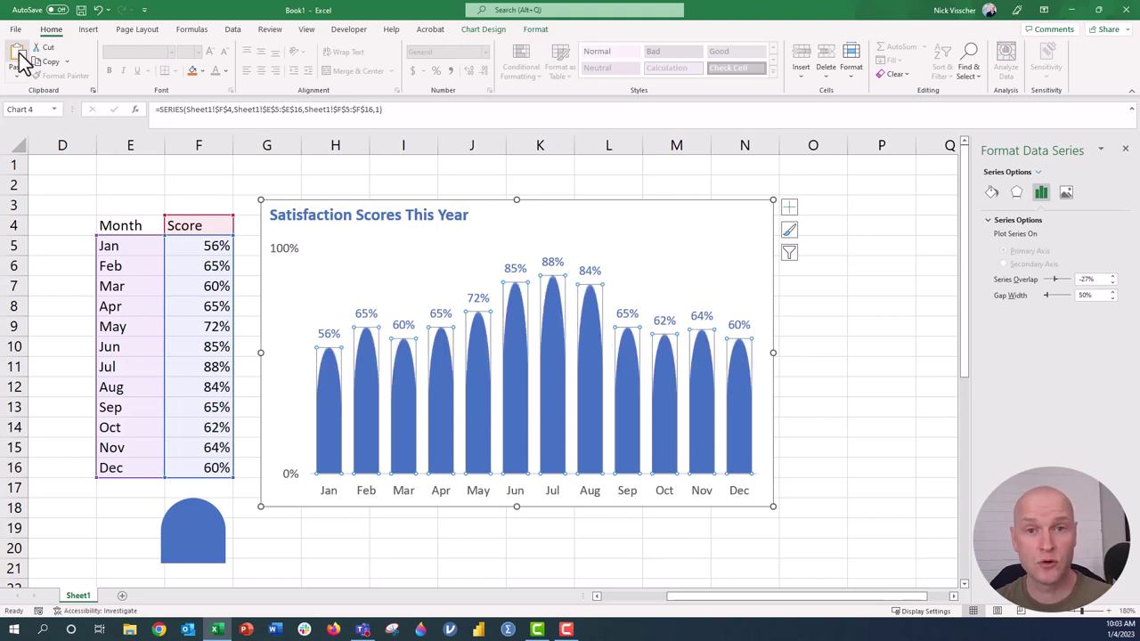
pyautogui.click(810, 353)
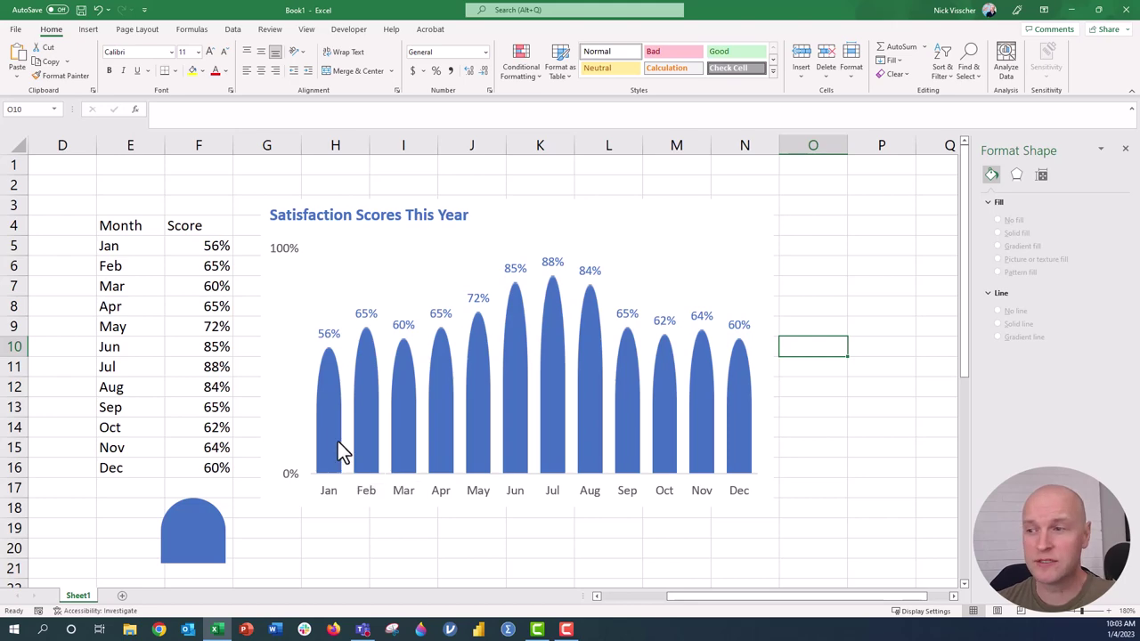
# Scroll down to the helper table at row 28 and select its Month header
pyautogui.scroll(-1, 334, 410)
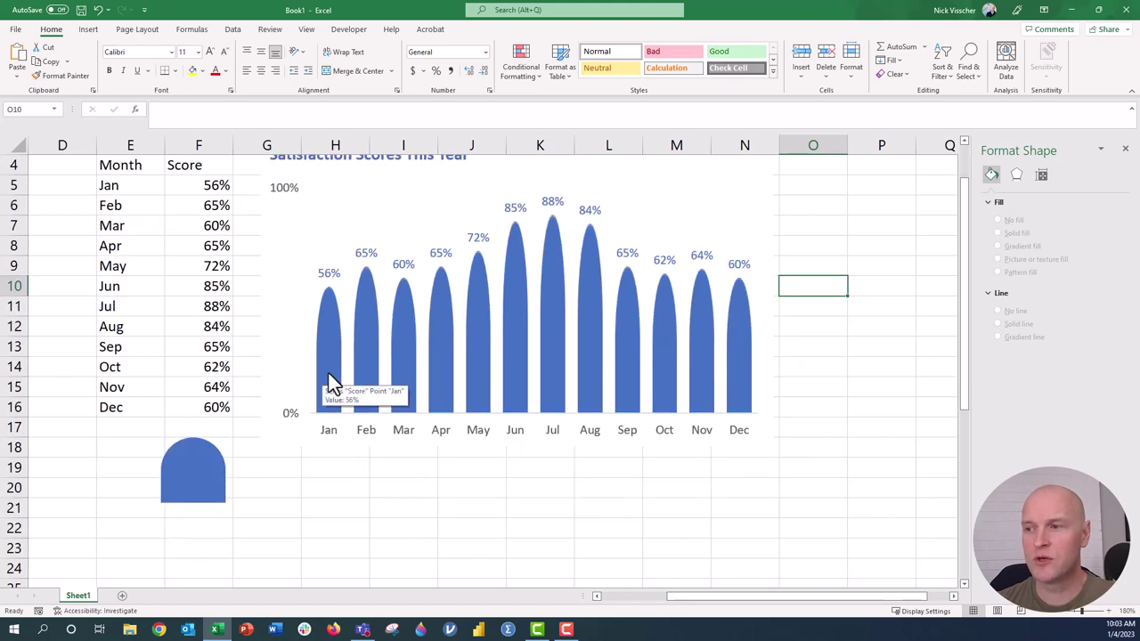
pyautogui.scroll(1, 327, 372)
pyautogui.click(278, 322)
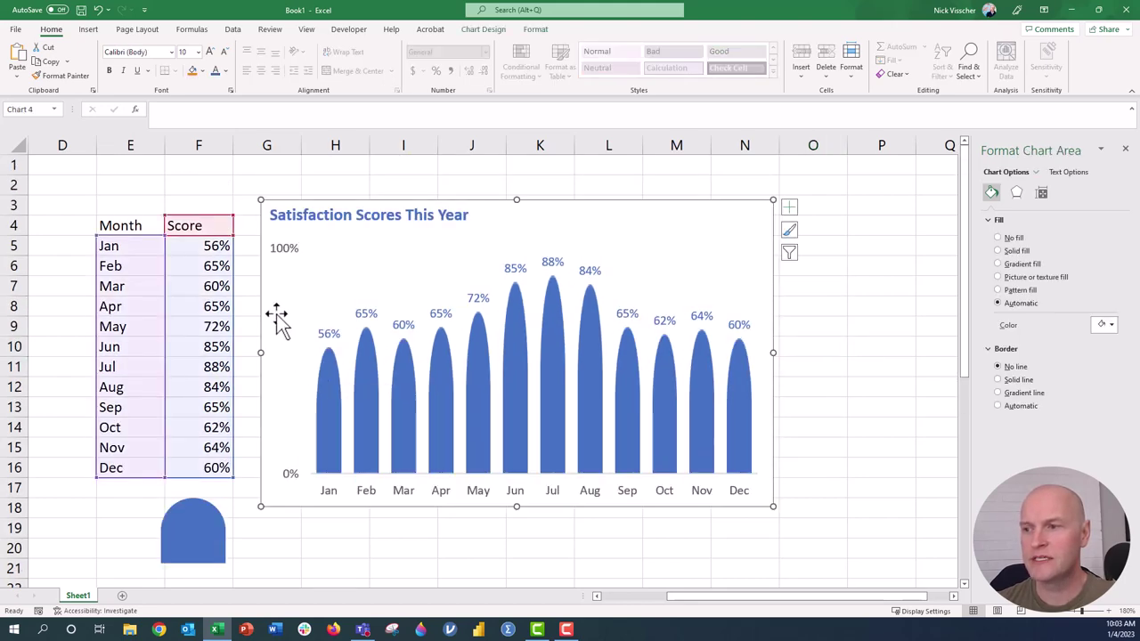
pyautogui.scroll(-8, 276, 314)
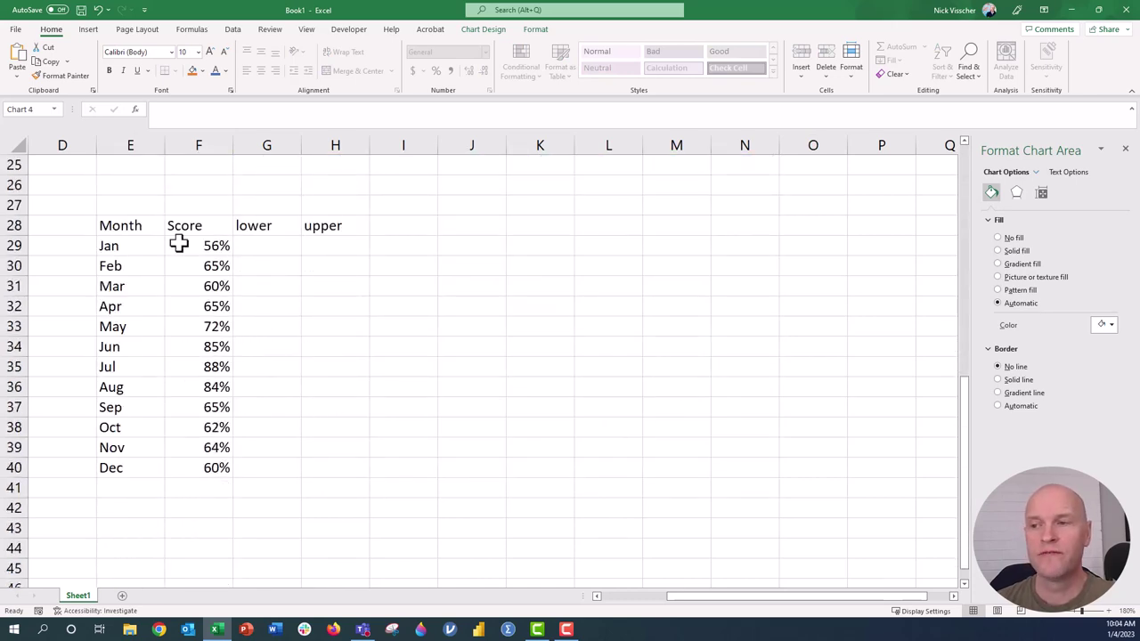
pyautogui.click(152, 224)
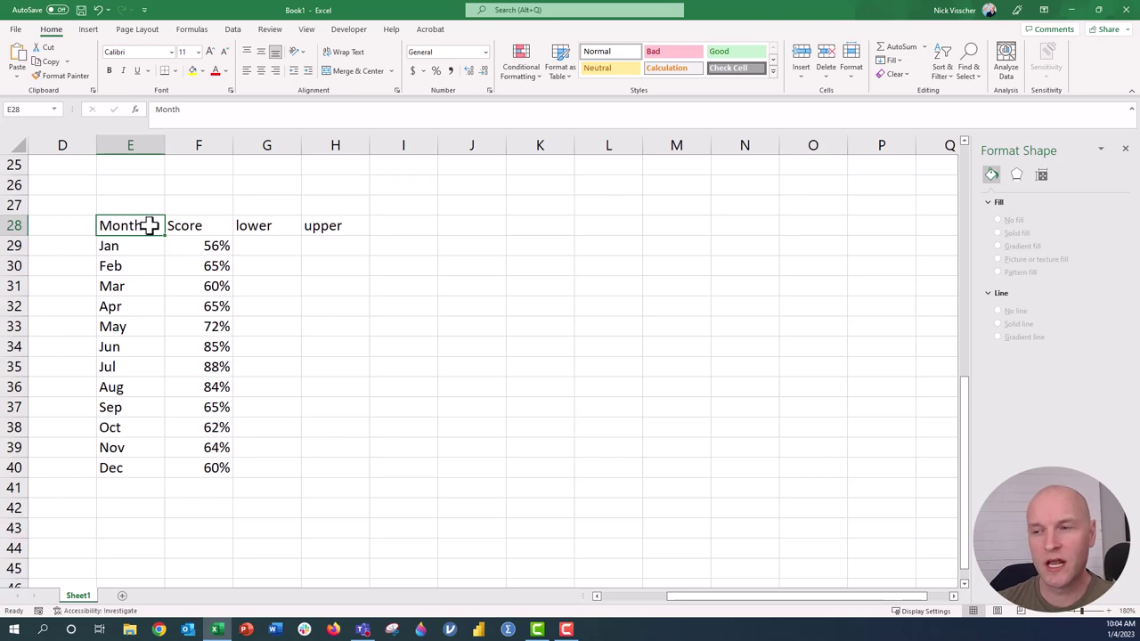
# Fill G29:G40 with =F29-0.1 (each score minus 10%) and format them as percentages
pyautogui.moveTo(152, 223); pyautogui.dragTo(175, 472)
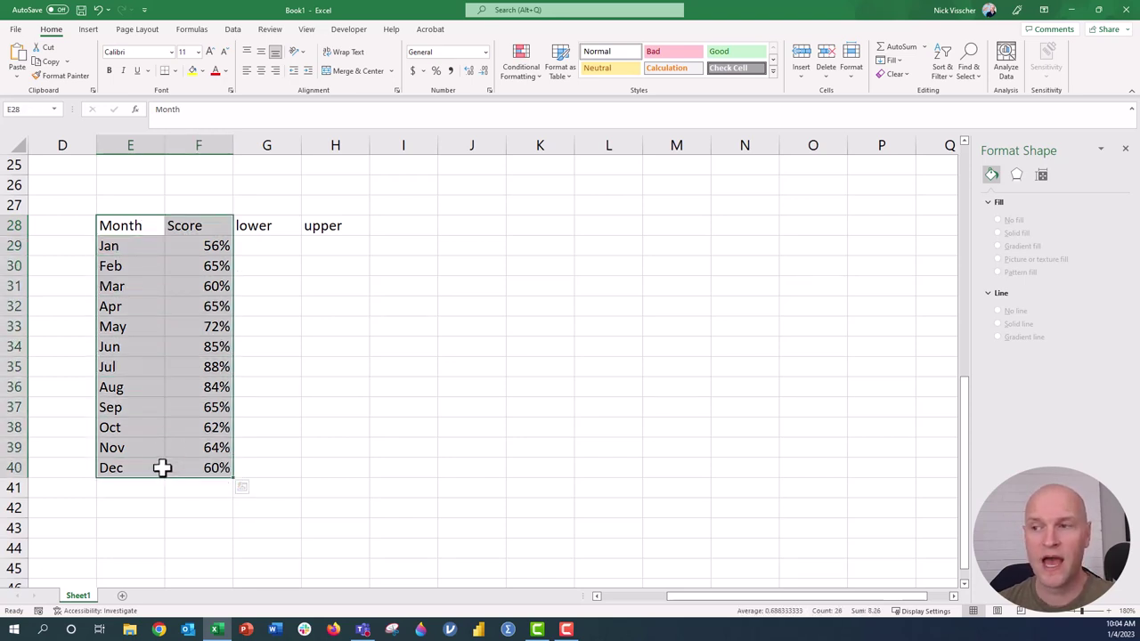
pyautogui.click(268, 247)
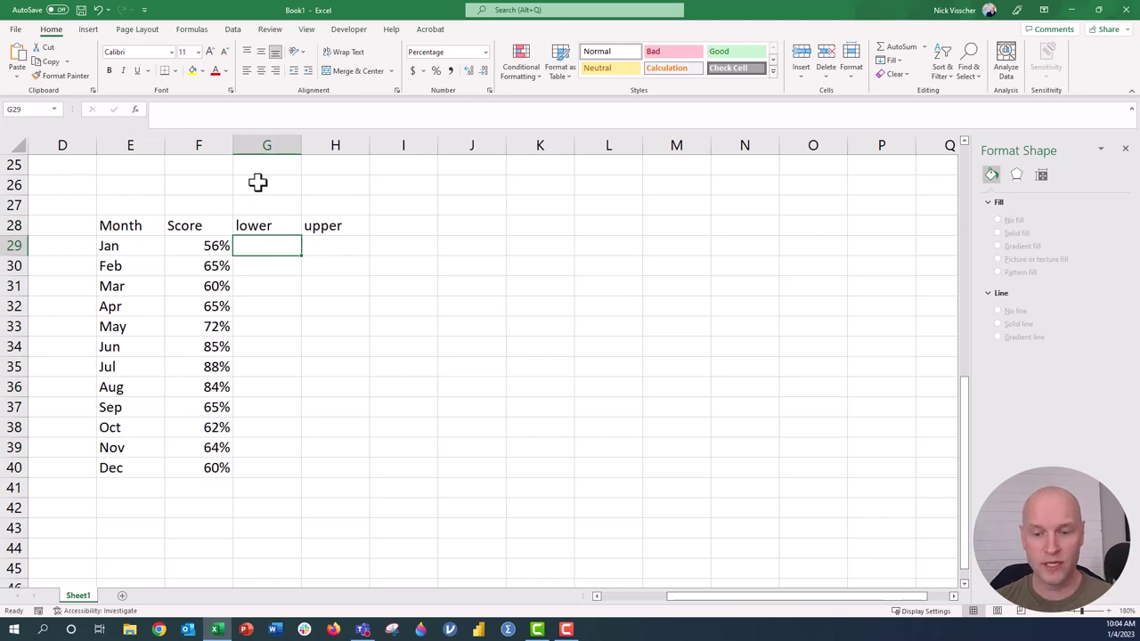
pyautogui.write('=')
pyautogui.click(182, 246)
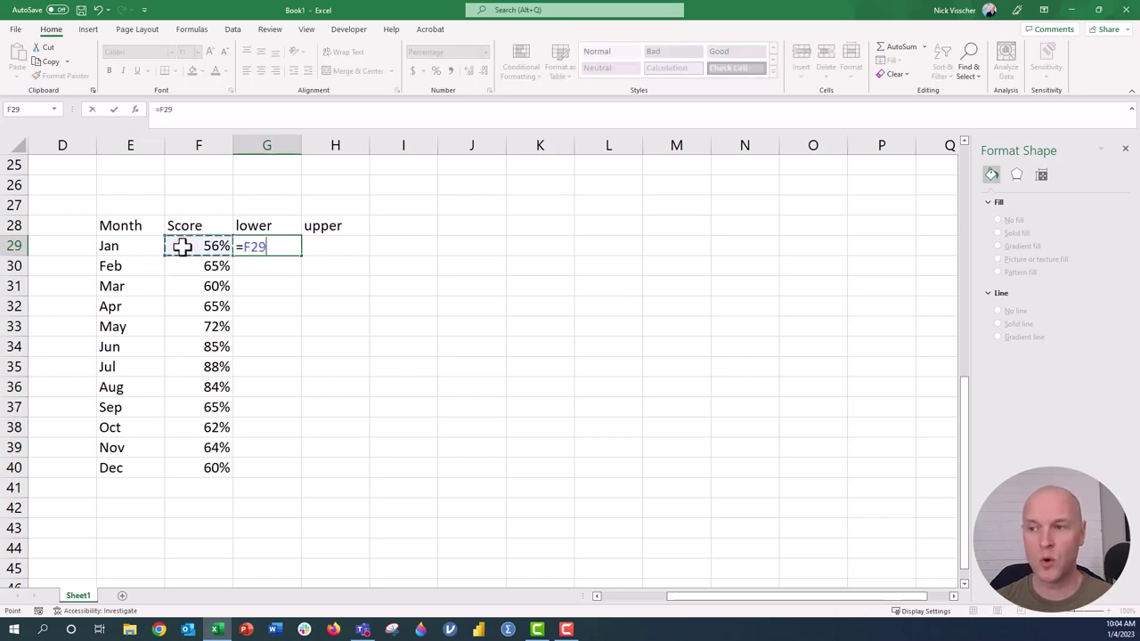
pyautogui.write('-')
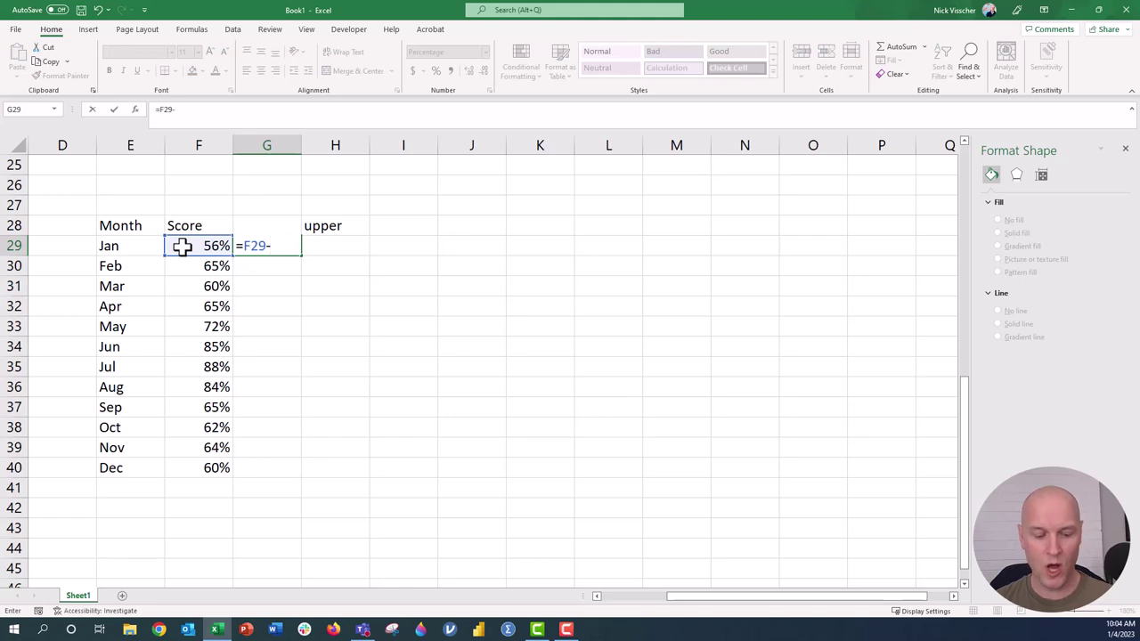
pyautogui.write('.1')
pyautogui.press('Return')
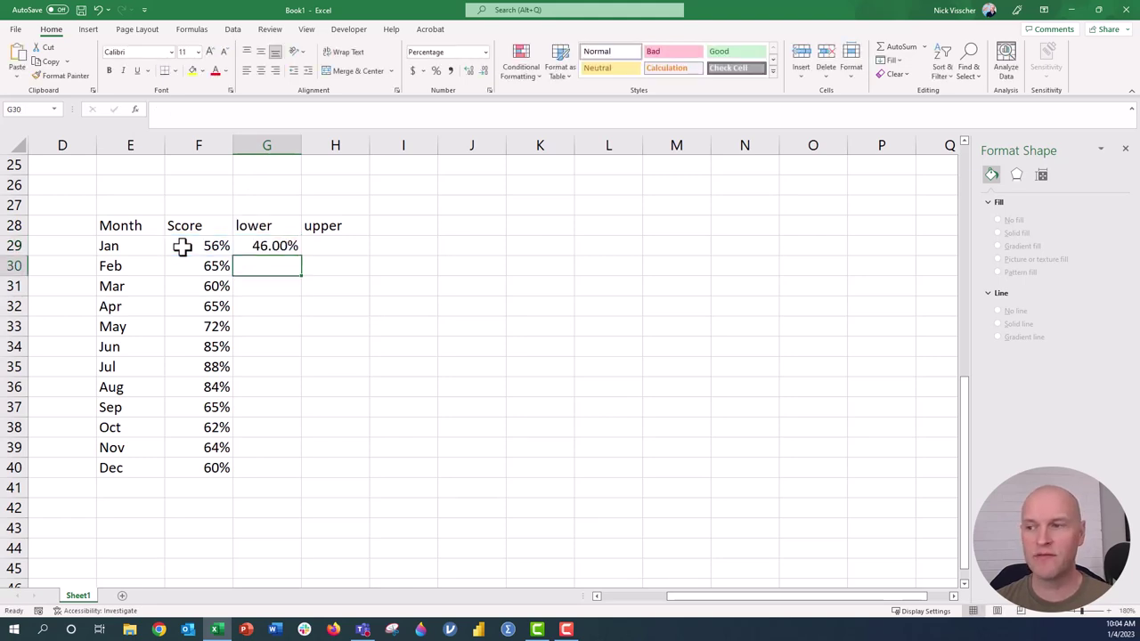
pyautogui.press('Up')
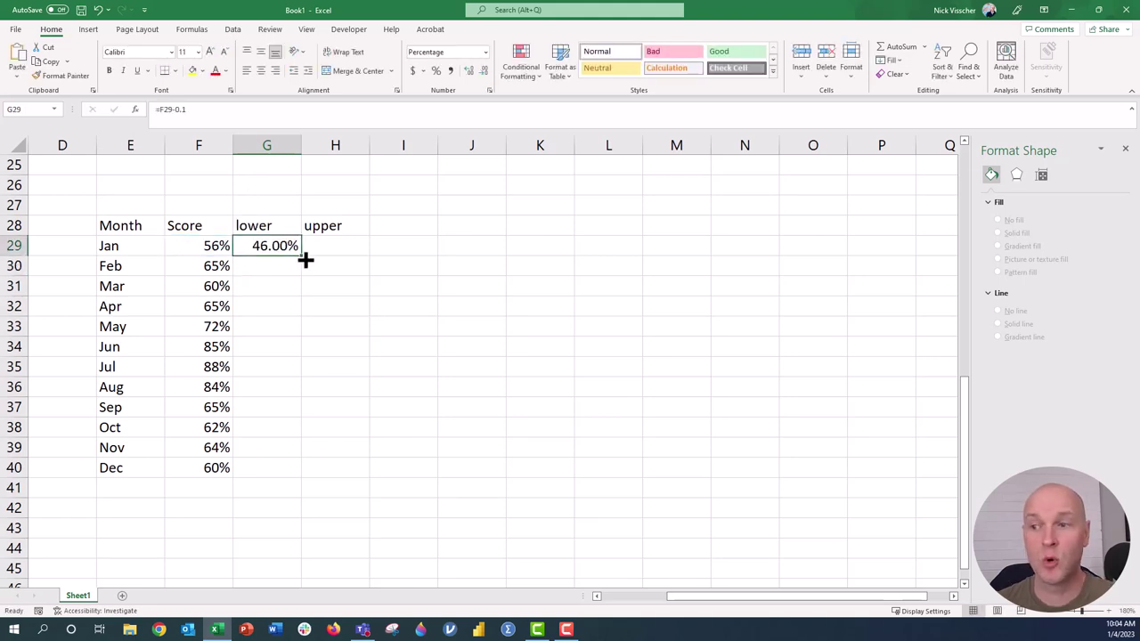
pyautogui.moveTo(306, 259); pyautogui.dragTo(308, 480)
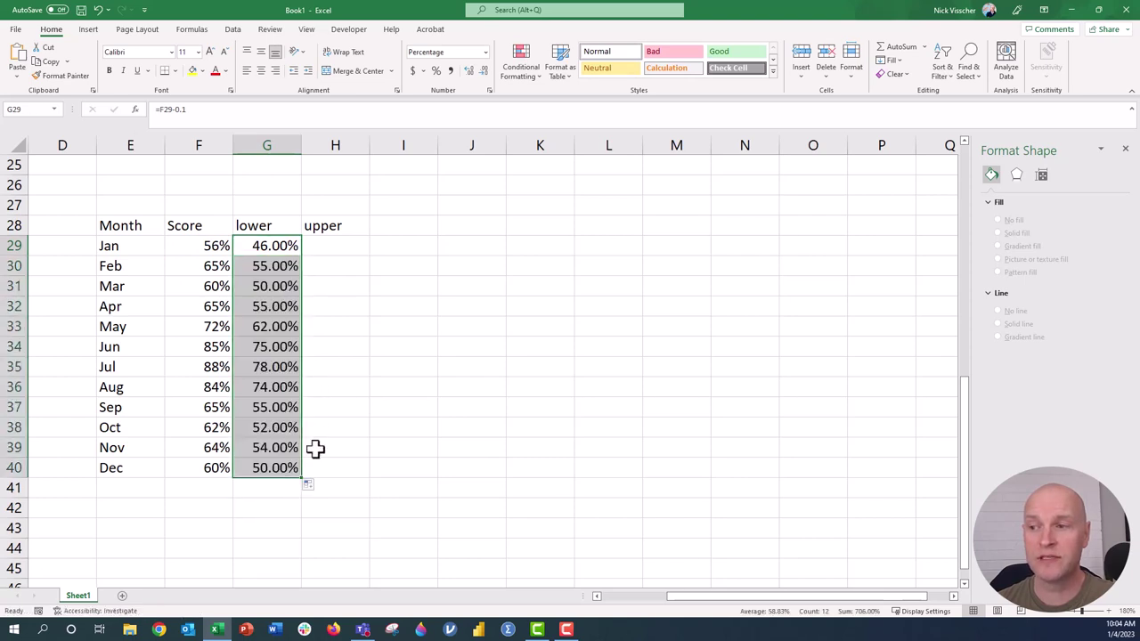
pyautogui.click(436, 70)
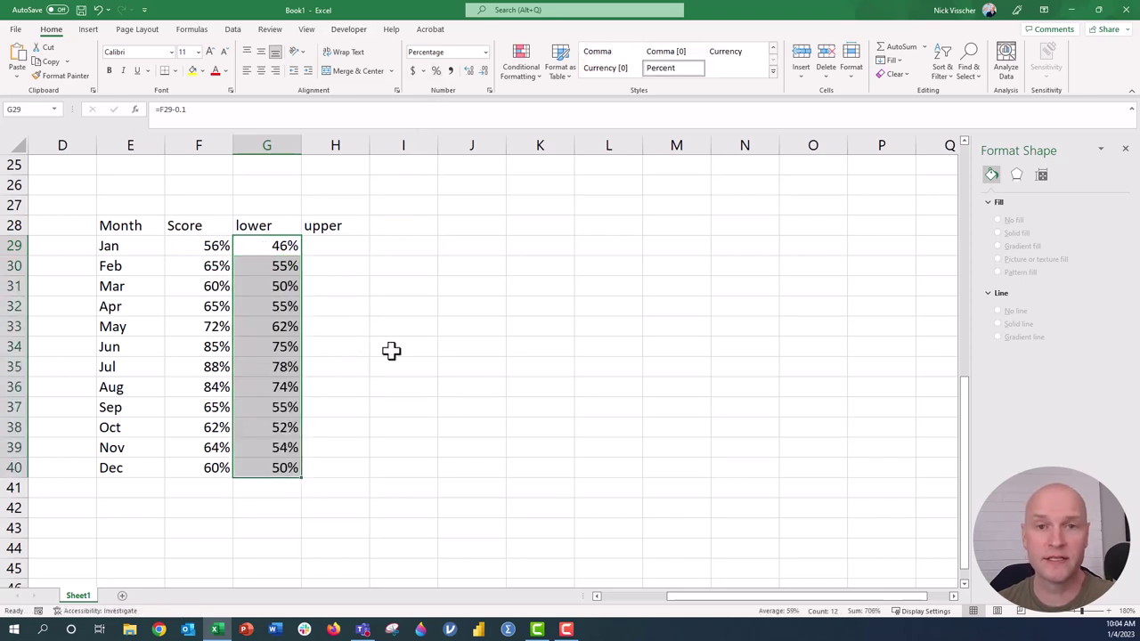
# Enter 10% in H29 and fill it down through H40
pyautogui.click(330, 249)
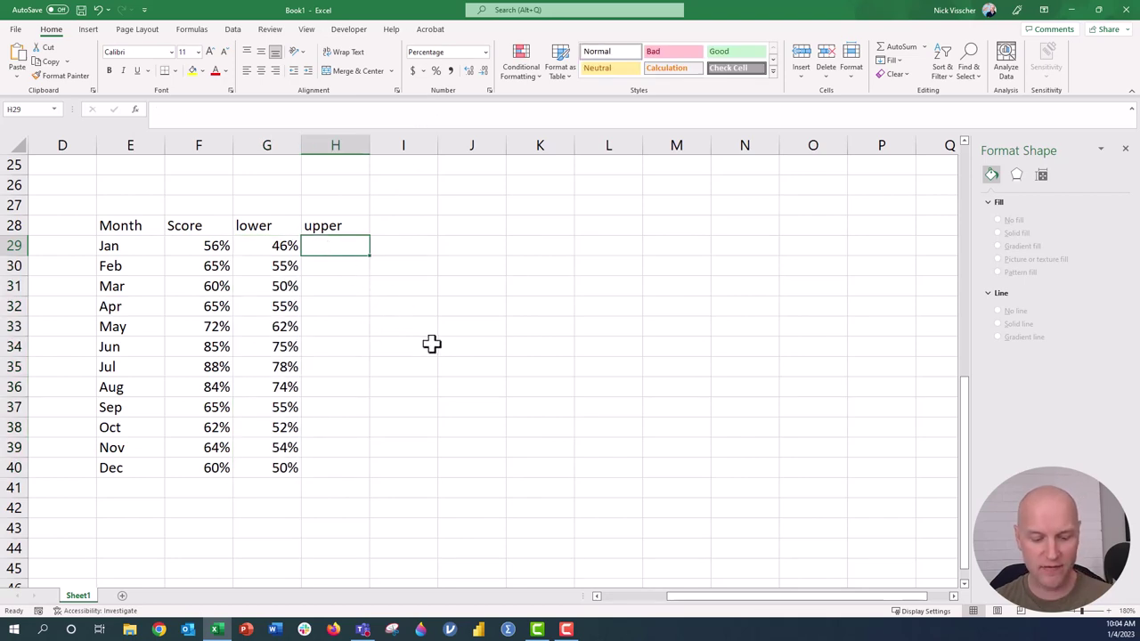
pyautogui.write('10%')
pyautogui.press('Return')
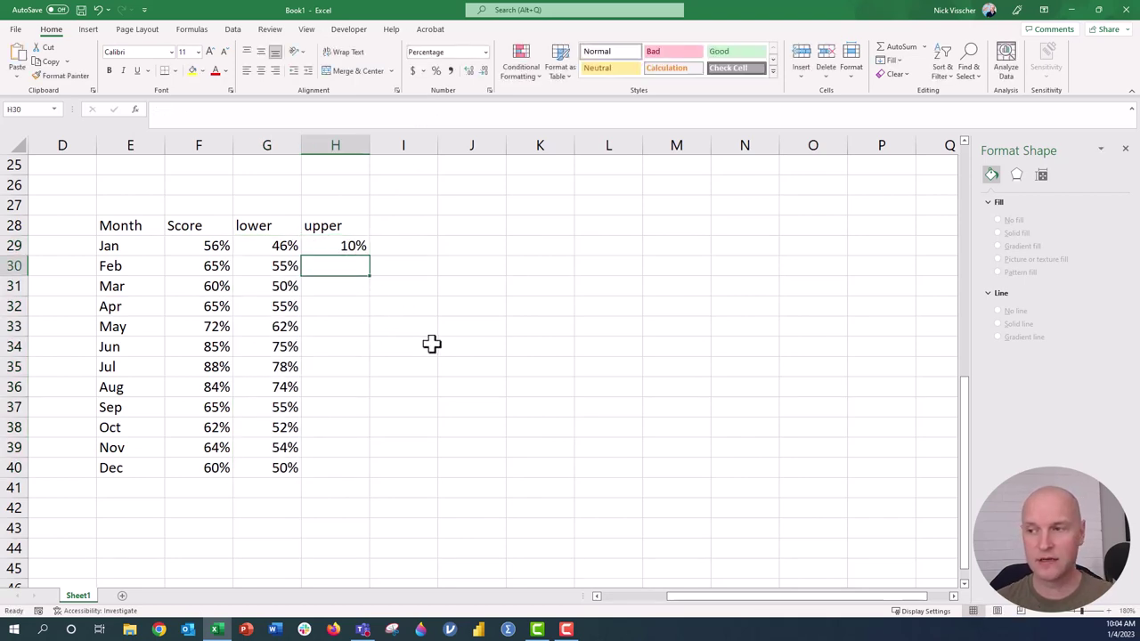
pyautogui.click(325, 248)
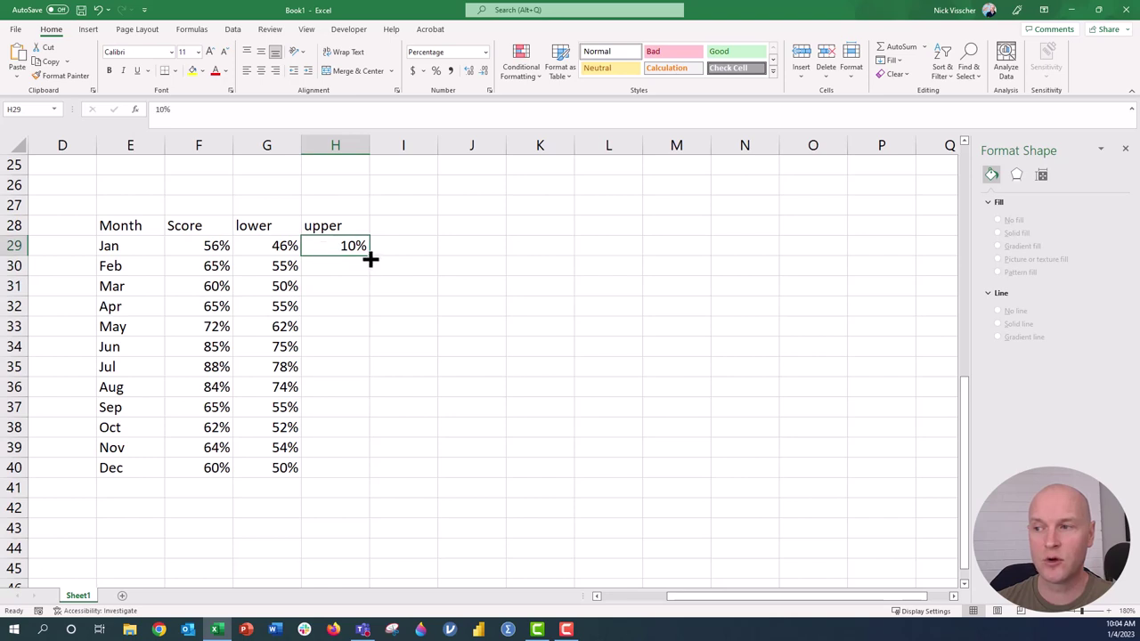
pyautogui.moveTo(369, 256); pyautogui.dragTo(373, 474)
pyautogui.click(319, 486)
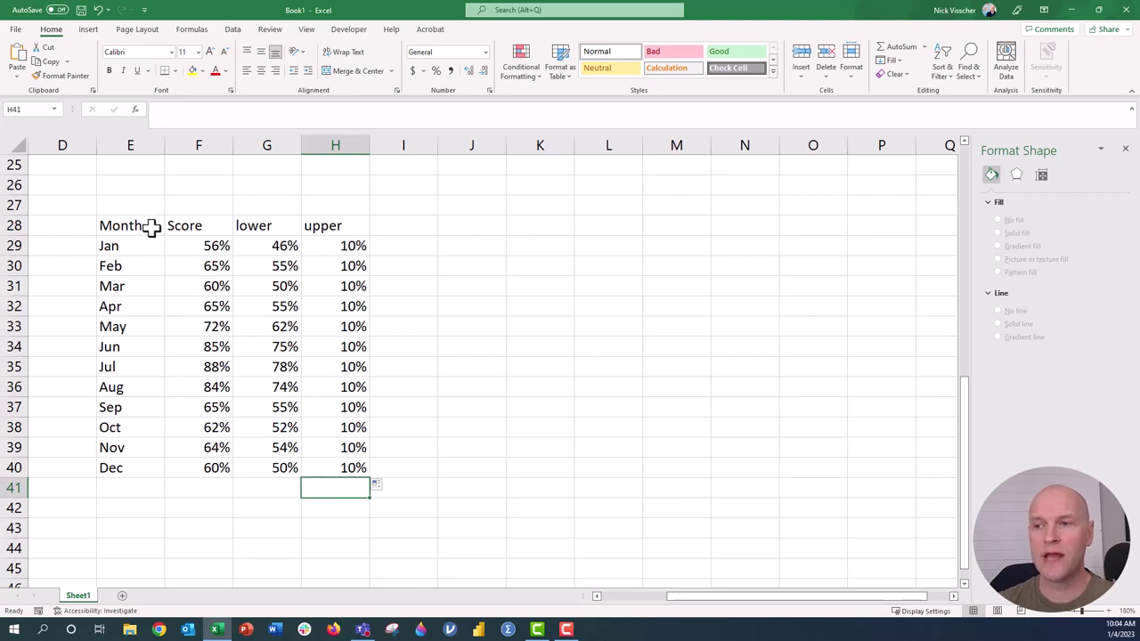
# Select the Jan–Dec months with the lower and upper columns and bring up the column chart types
pyautogui.moveTo(151, 228); pyautogui.dragTo(138, 467)
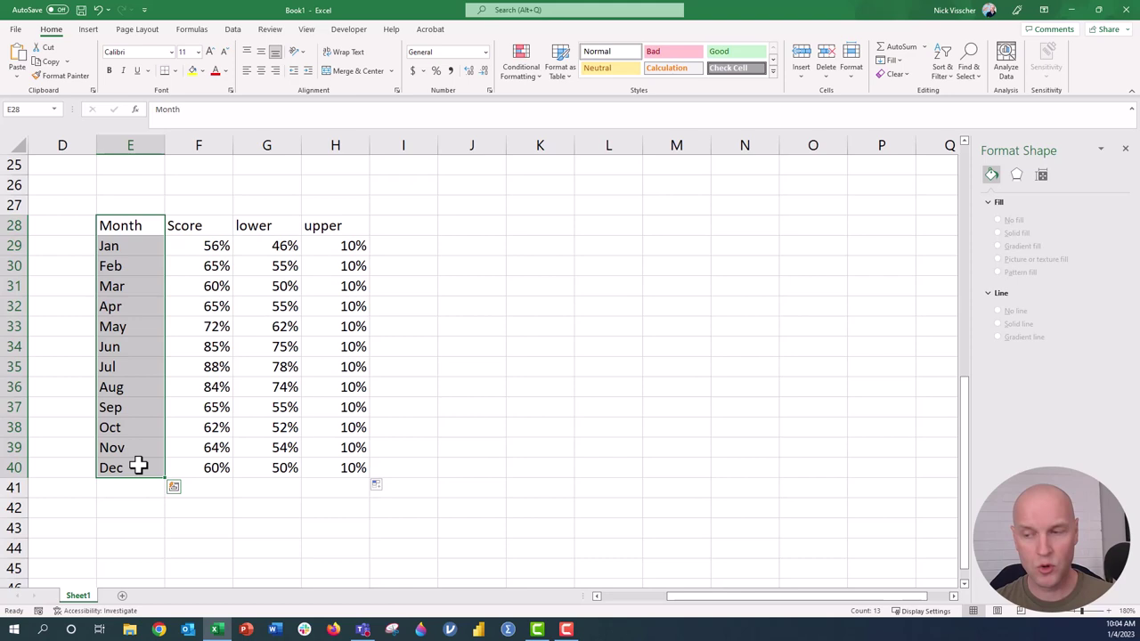
pyautogui.moveTo(264, 227); pyautogui.dragTo(322, 467)
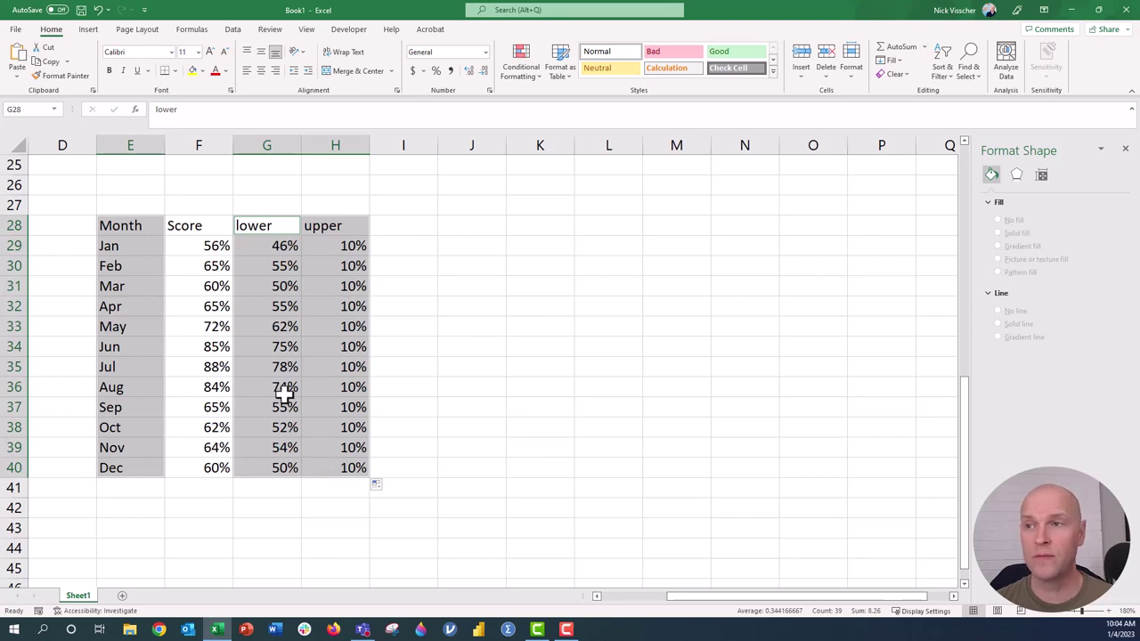
pyautogui.click(98, 32)
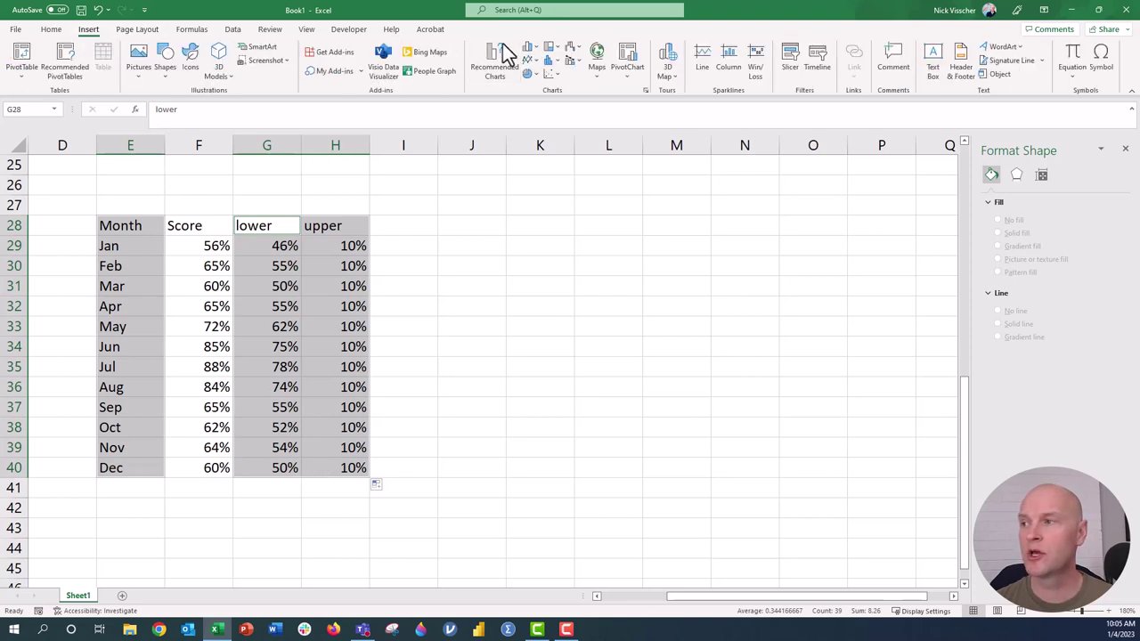
pyautogui.click(532, 49)
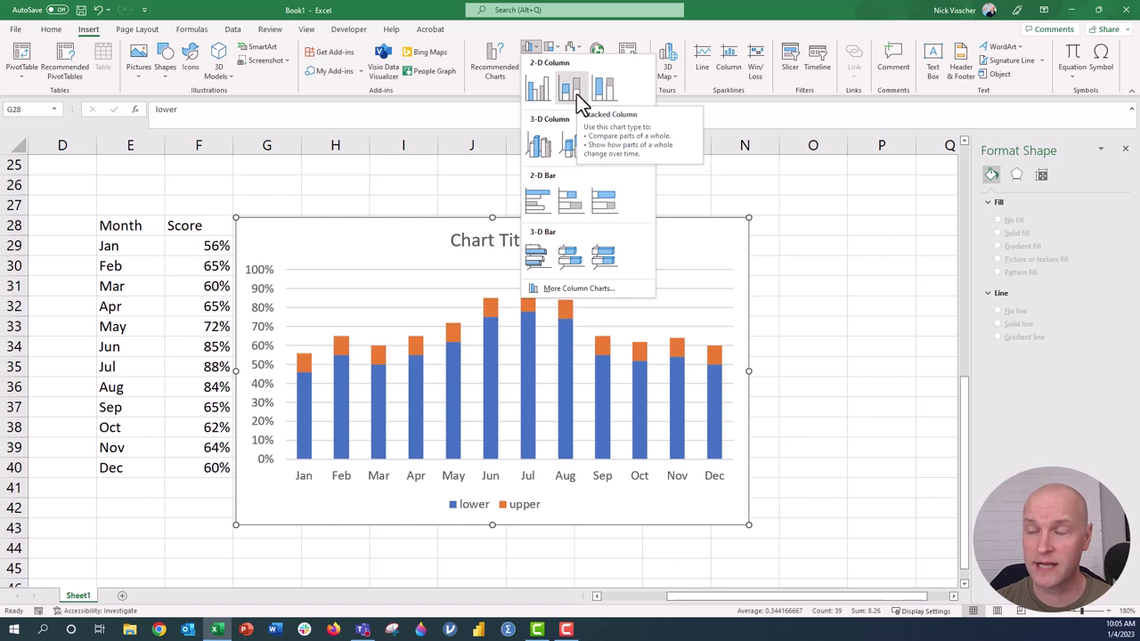
# Insert a 2-D stacked column chart beside the table, title top-left, with no border
pyautogui.click(575, 91)
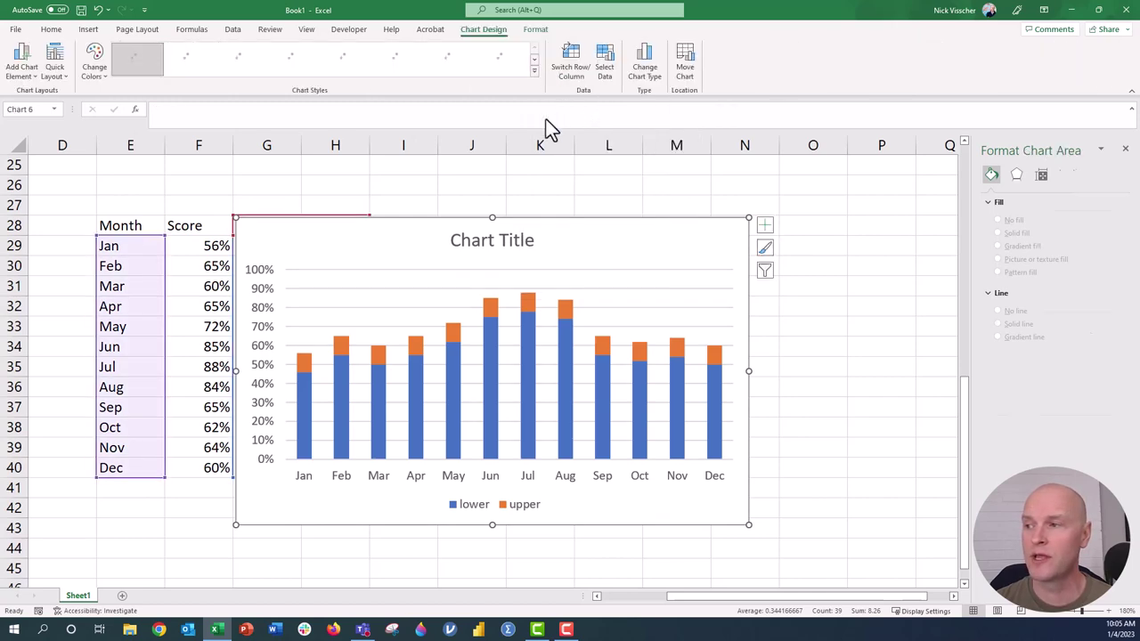
pyautogui.moveTo(422, 222); pyautogui.dragTo(542, 207)
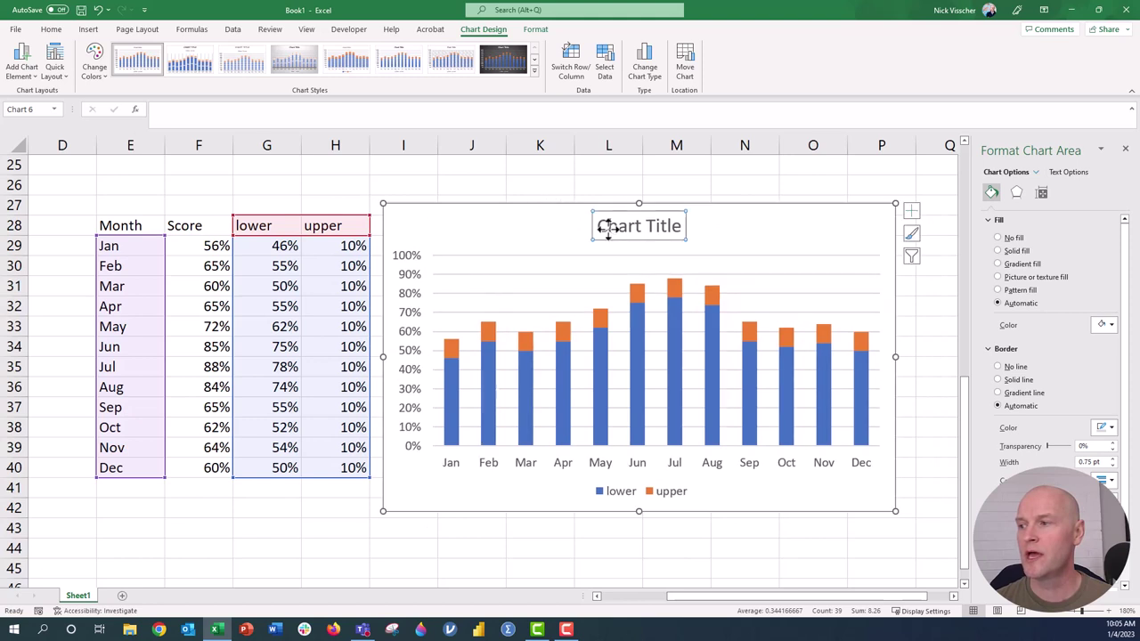
pyautogui.moveTo(603, 227); pyautogui.dragTo(402, 236)
pyautogui.click(491, 211)
pyautogui.click(997, 366)
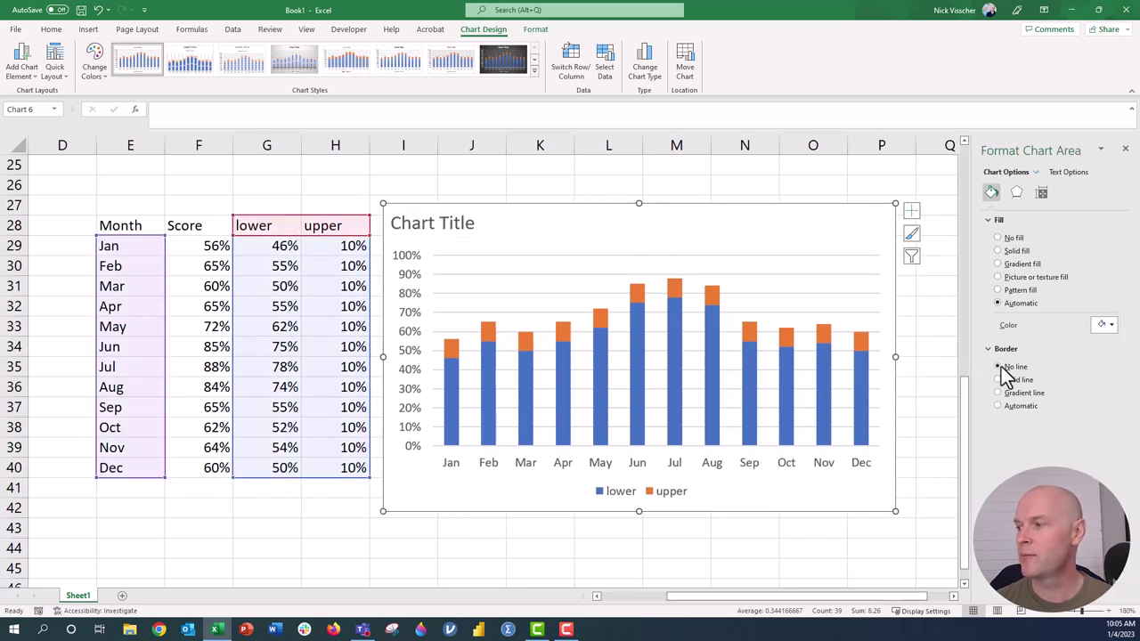
# Delete the gridlines and set the axis major unit to 1, showing only 0% and 100%
pyautogui.click(531, 293)
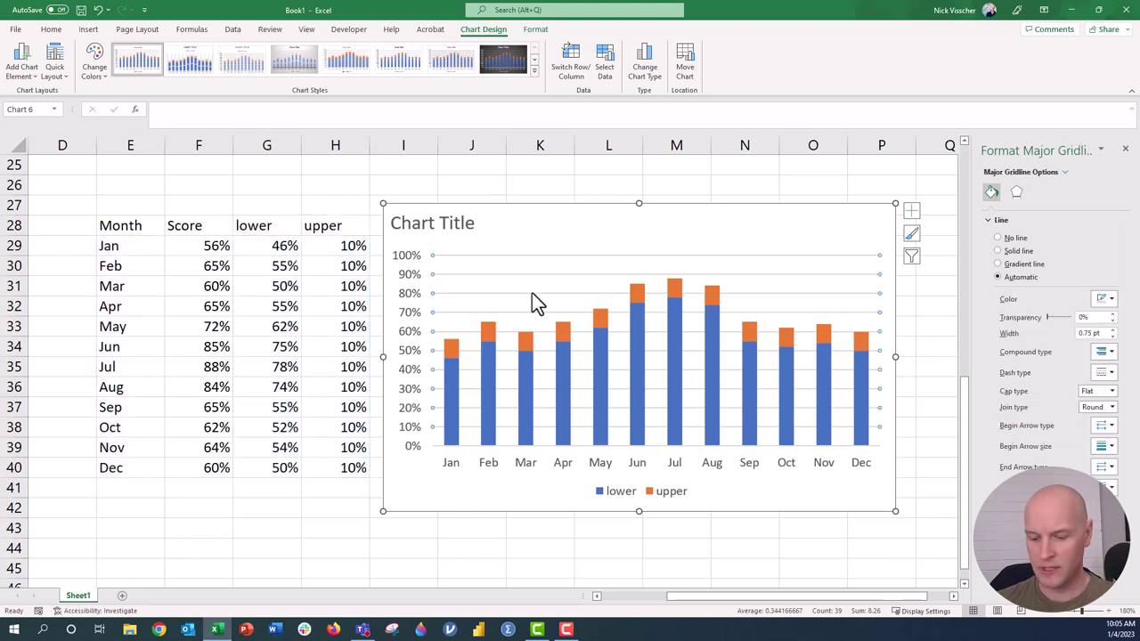
pyautogui.press('Delete')
pyautogui.click(405, 285)
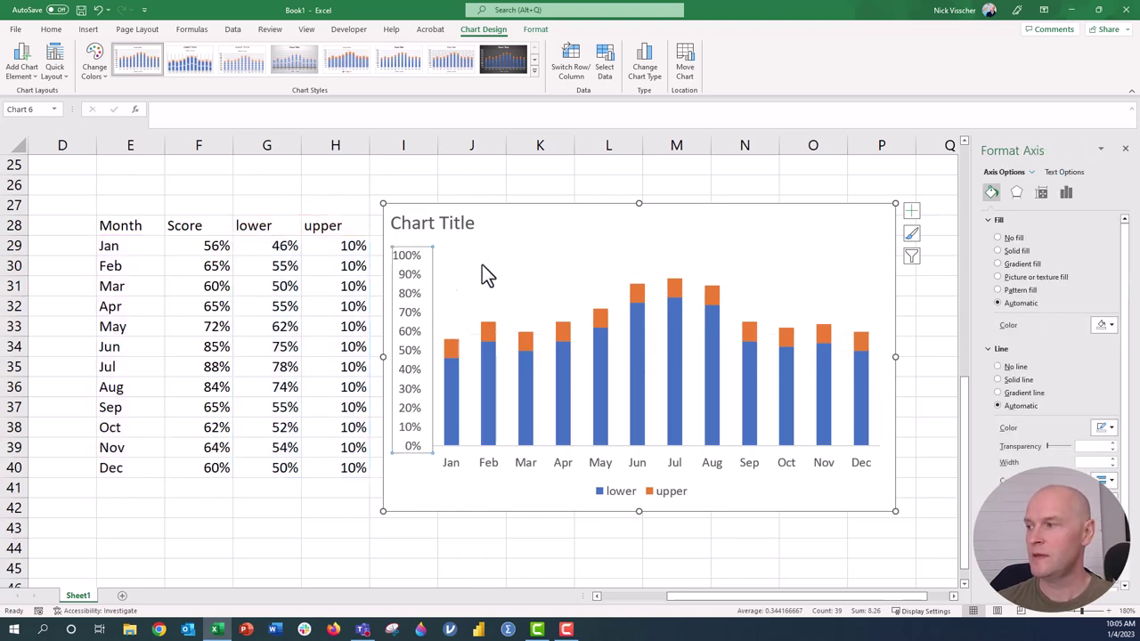
pyautogui.click(1064, 194)
pyautogui.click(1021, 222)
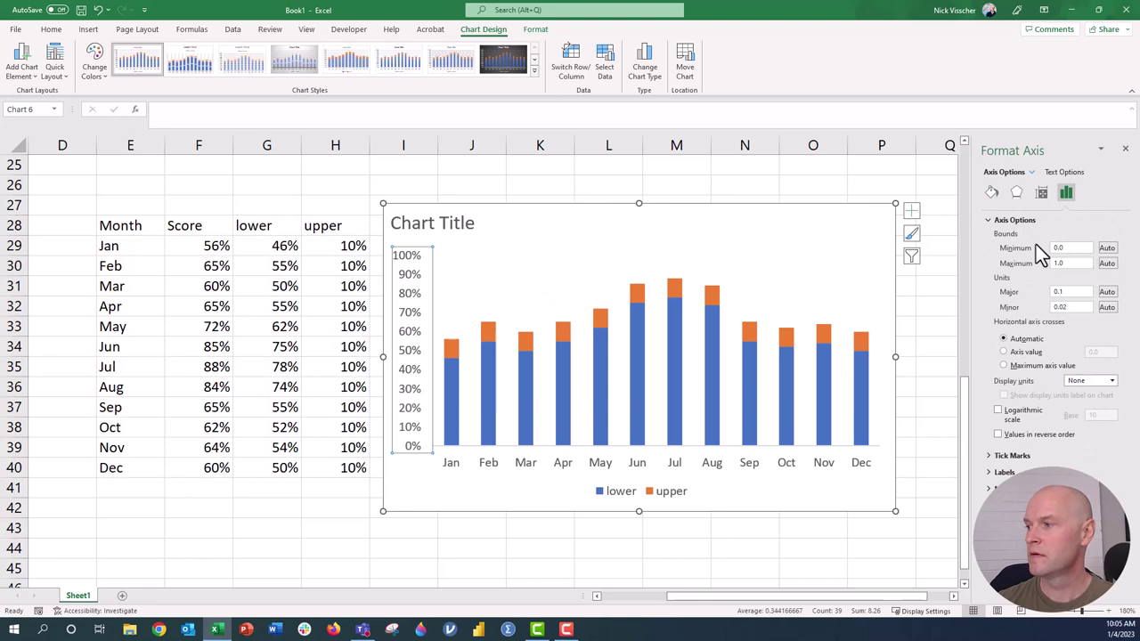
pyautogui.doubleClick(1071, 292)
pyautogui.write('1')
pyautogui.press('Return')
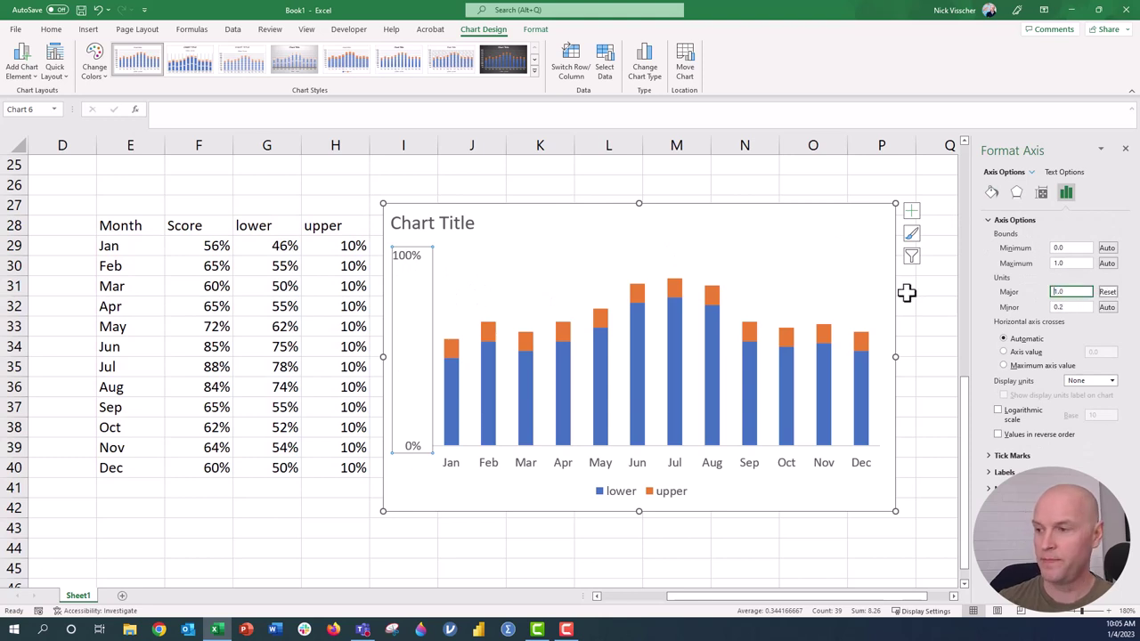
# Widen the stacked columns by setting the gap width to 50%
pyautogui.click(495, 416)
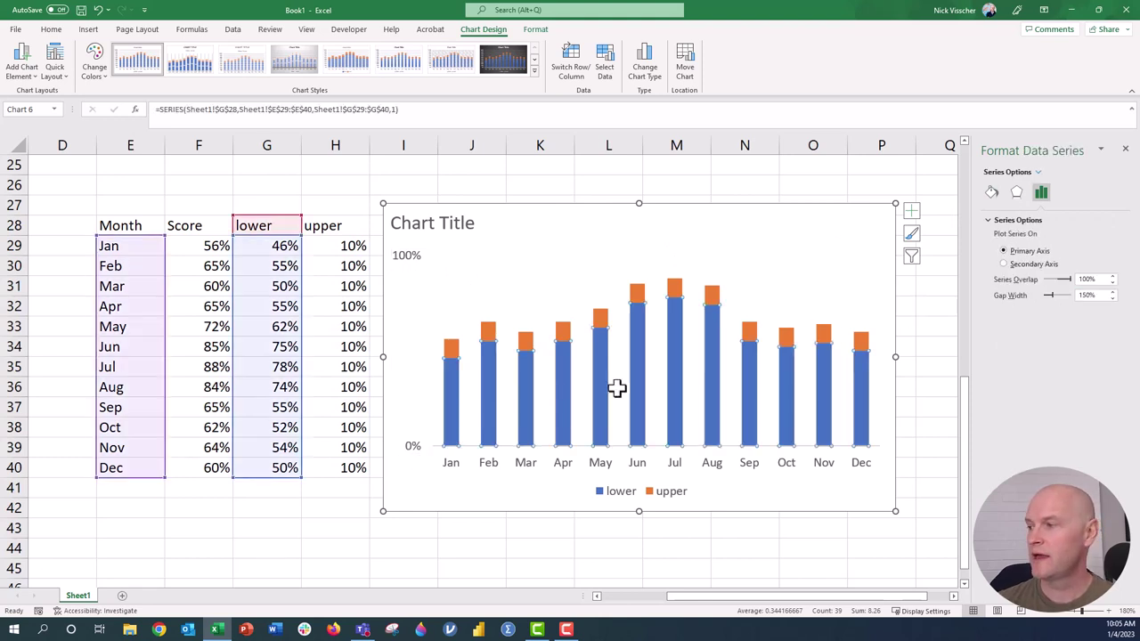
pyautogui.doubleClick(1083, 295)
pyautogui.write('50')
pyautogui.press('Return')
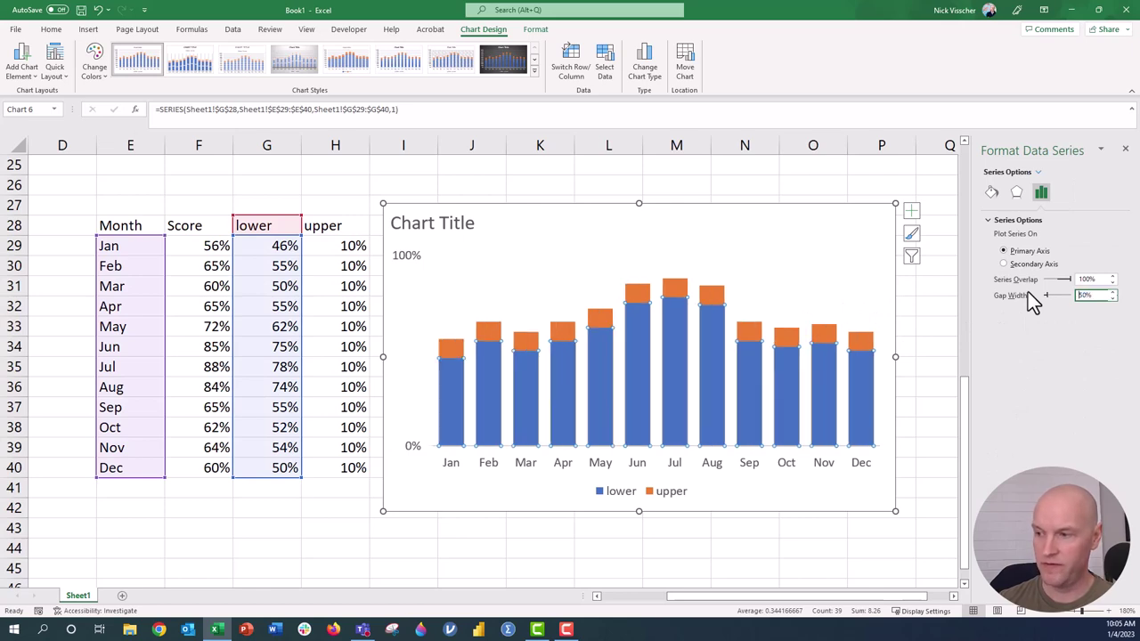
# Copy the blue half-circle shape and paste it onto the orange upper series as rounded bar tops
pyautogui.click(339, 549)
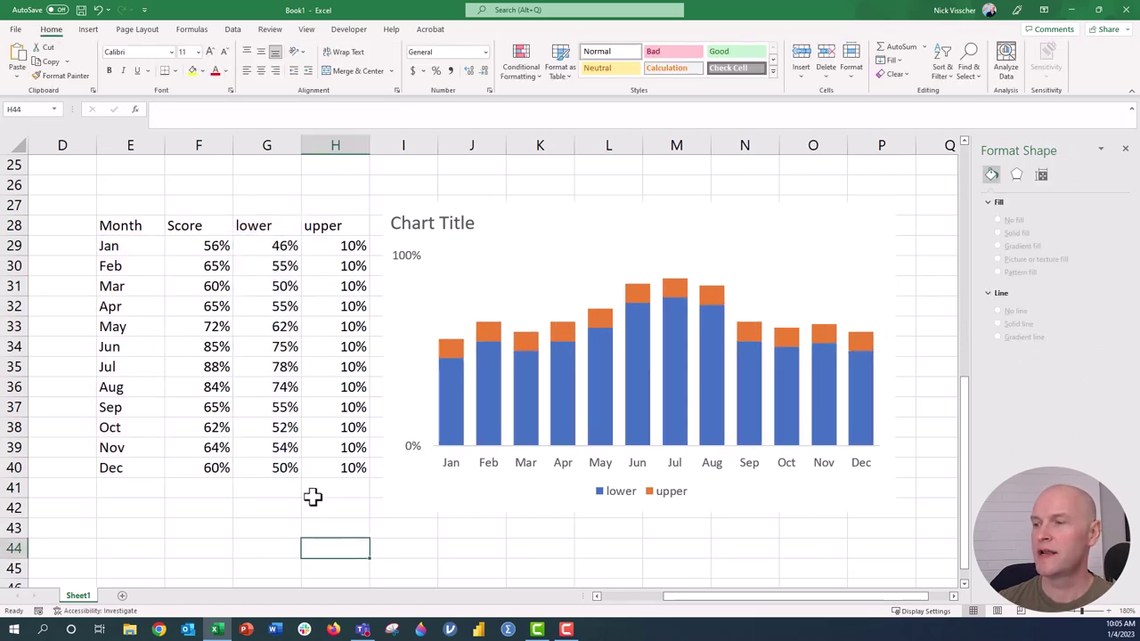
pyautogui.scroll(4, 312, 496)
pyautogui.click(214, 298)
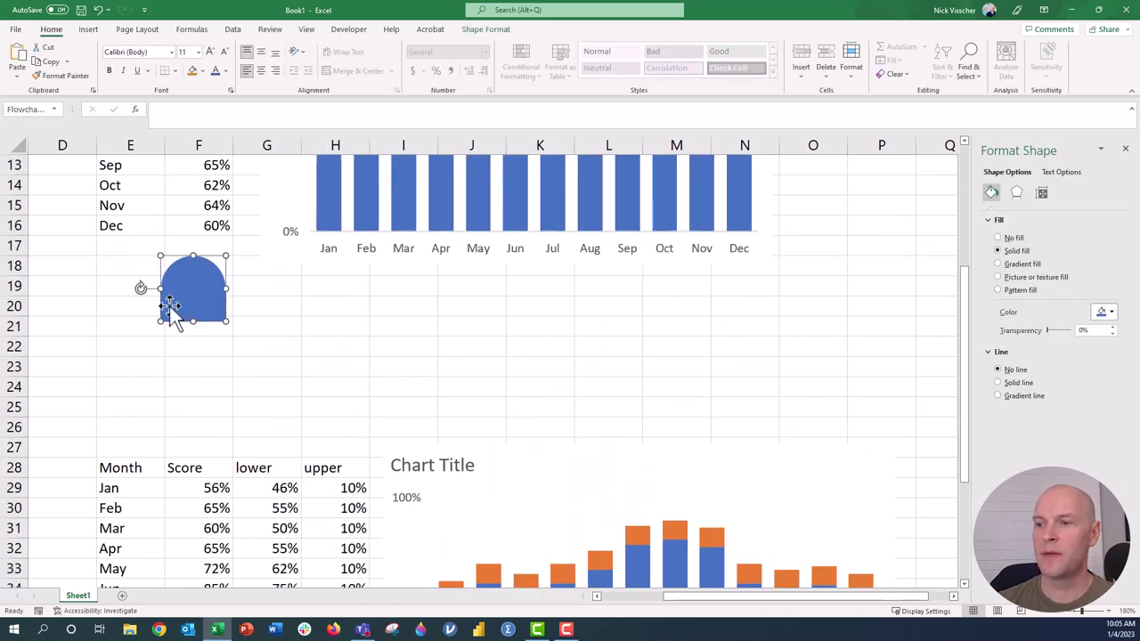
pyautogui.rightClick(171, 307)
pyautogui.click(217, 341)
pyautogui.scroll(-3, 315, 366)
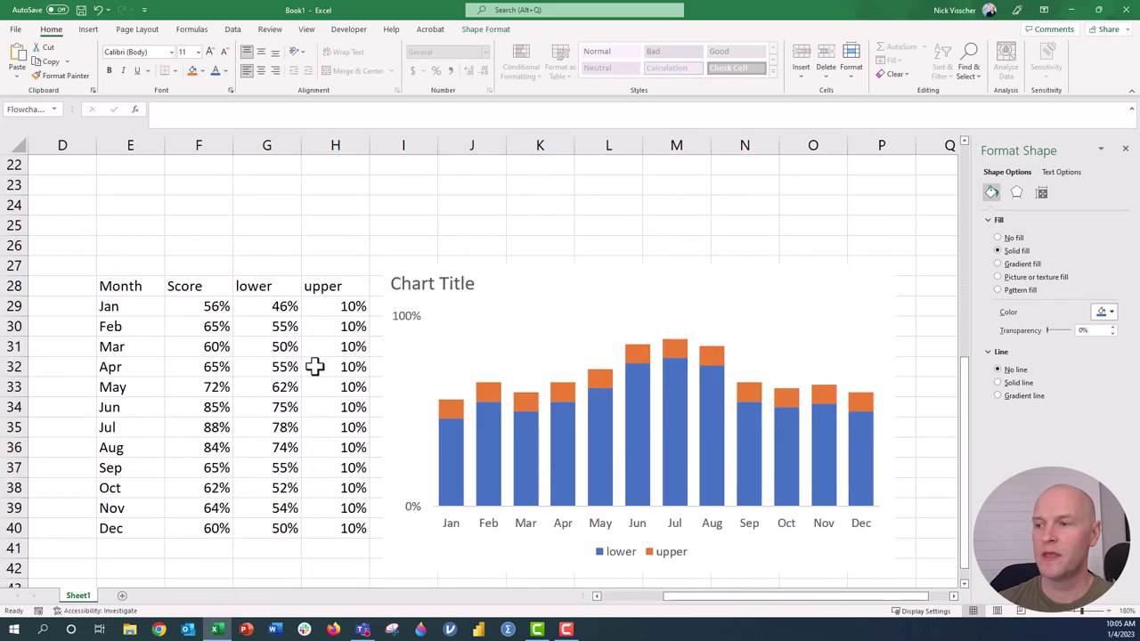
pyautogui.scroll(-2, 315, 366)
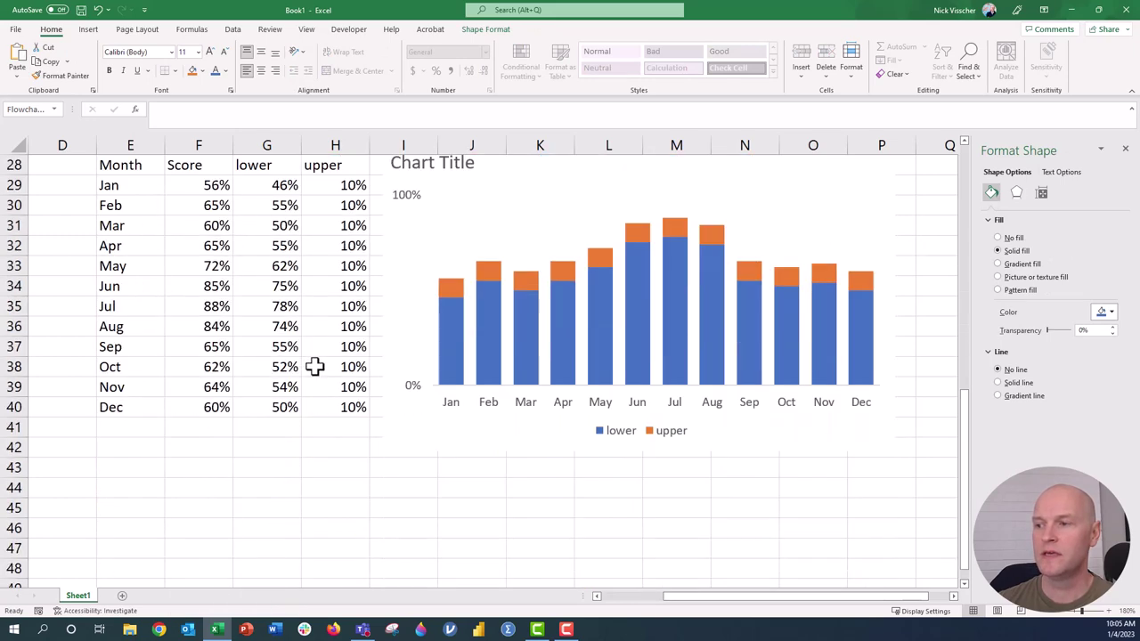
pyautogui.click(459, 293)
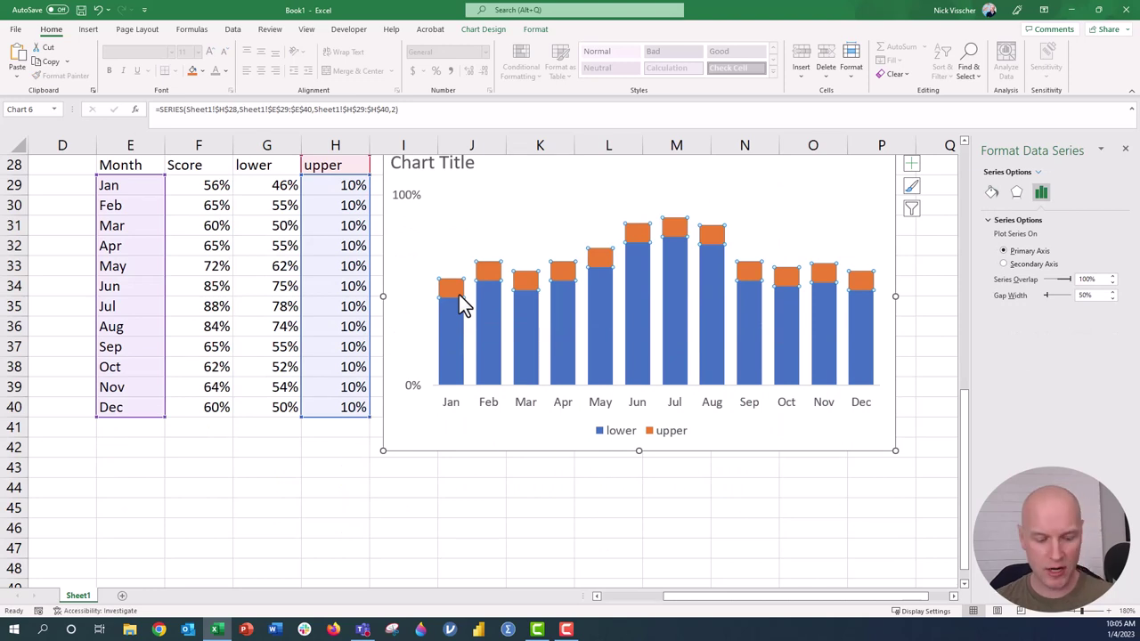
pyautogui.hotkey('ctrl', 'v')
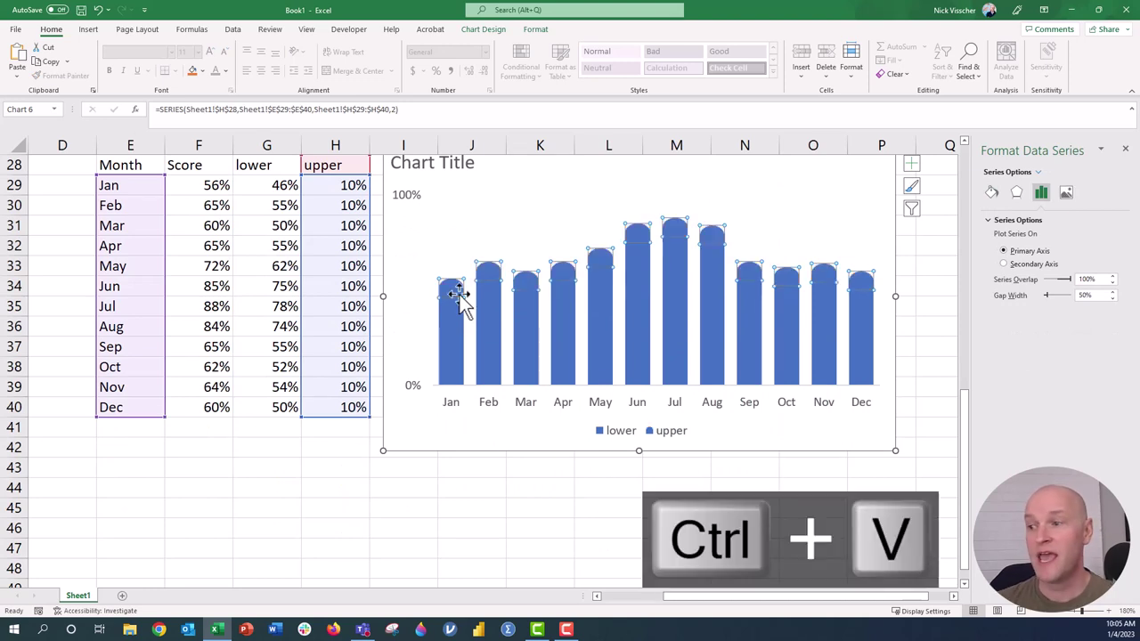
pyautogui.click(256, 454)
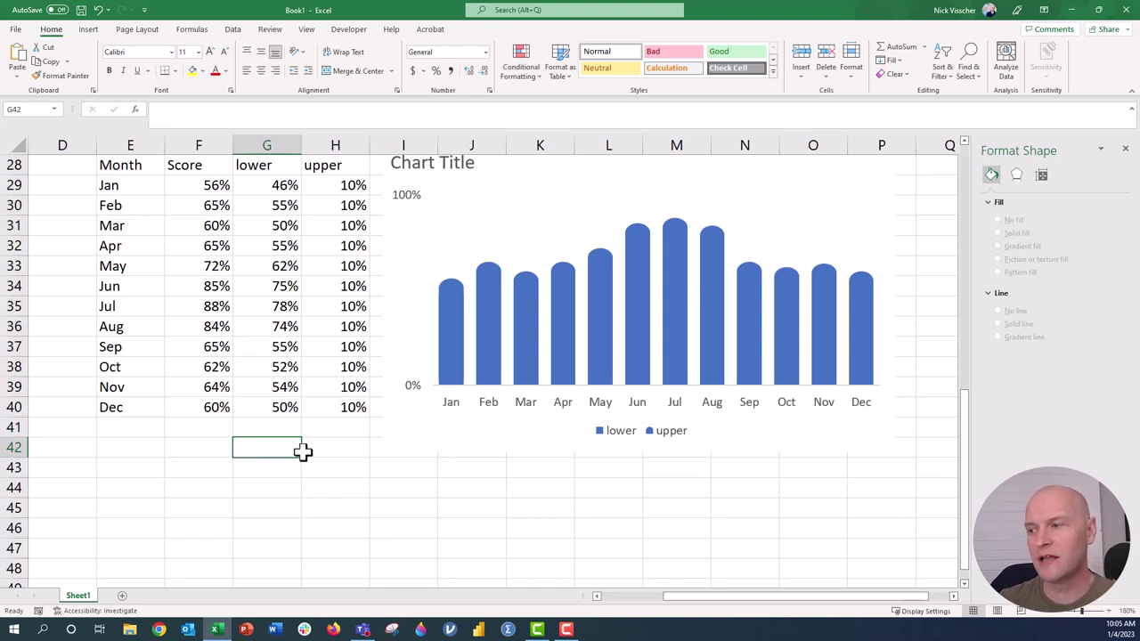
# Delete the legend from the stacked column chart
pyautogui.click(602, 441)
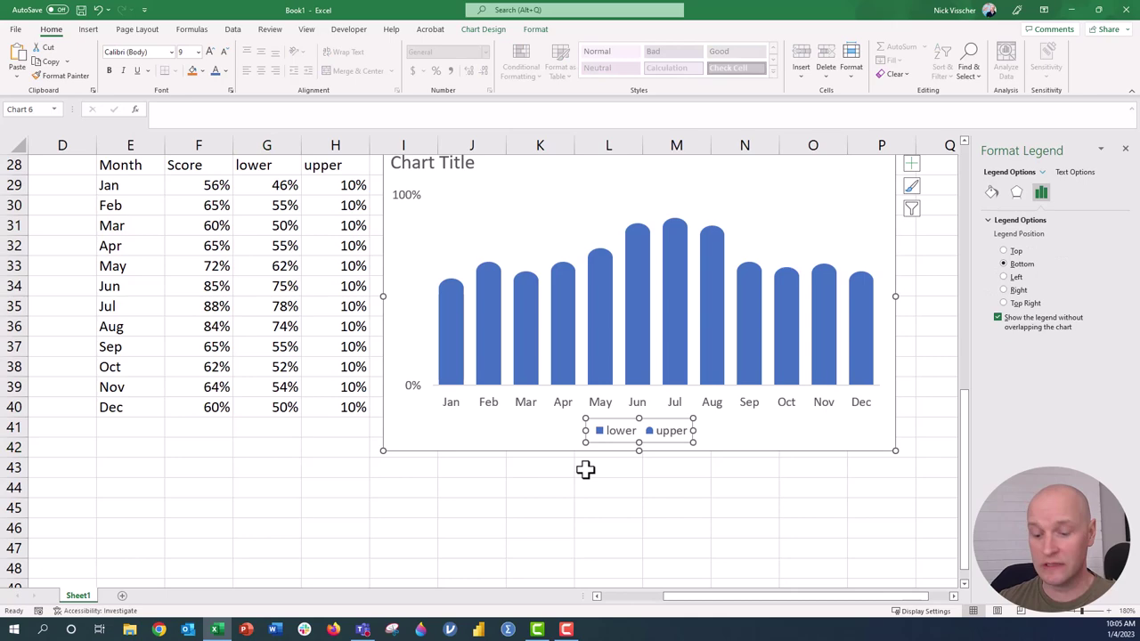
pyautogui.press('Delete')
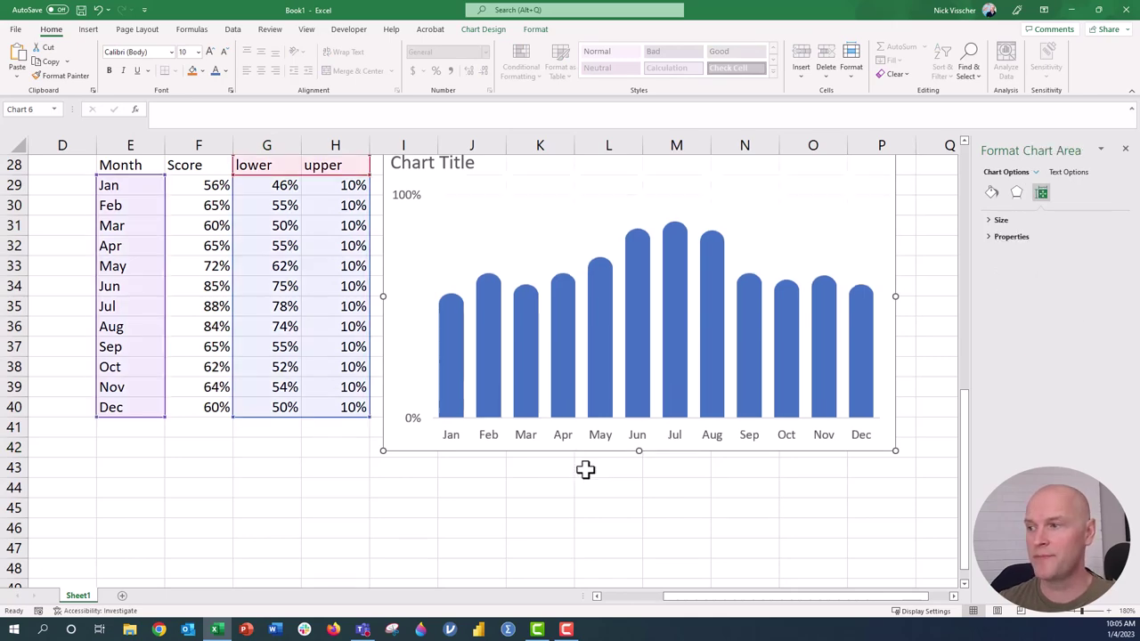
pyautogui.scroll(2, 583, 470)
pyautogui.scroll(-1, 499, 410)
# Add data labels to the rounded upper series in white, font size 8
pyautogui.click(447, 365)
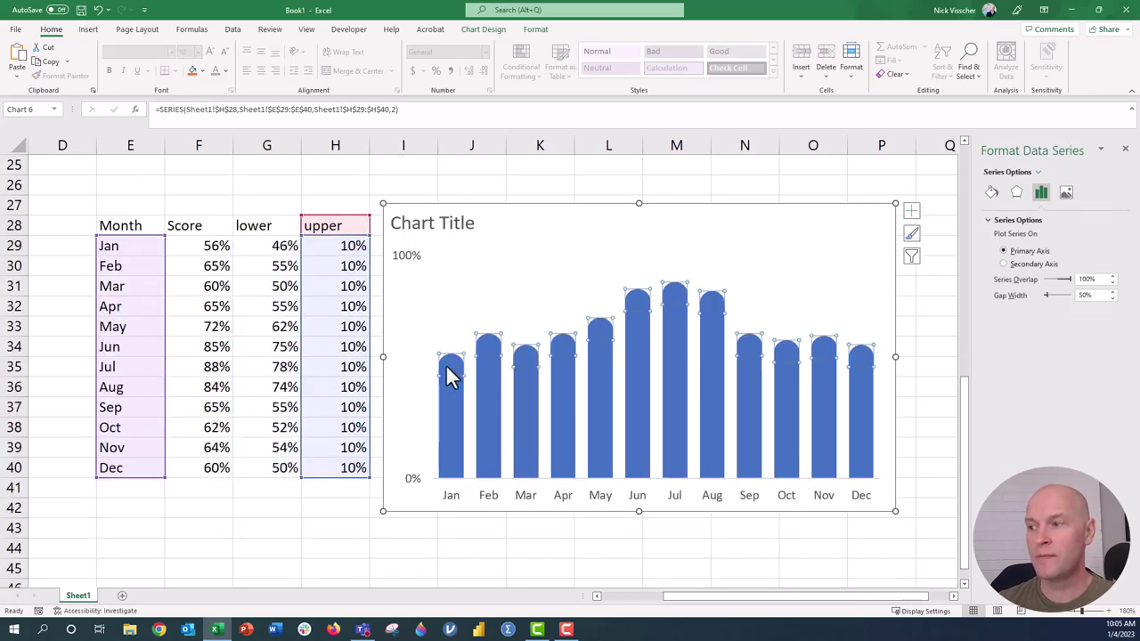
pyautogui.rightClick(447, 365)
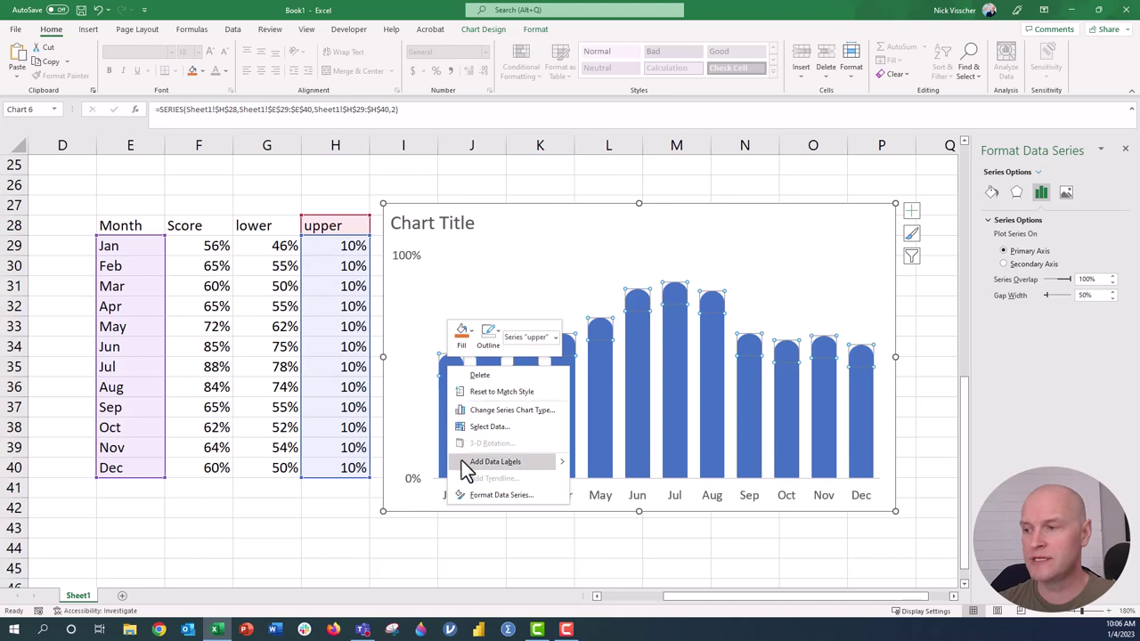
pyautogui.click(462, 461)
pyautogui.click(447, 361)
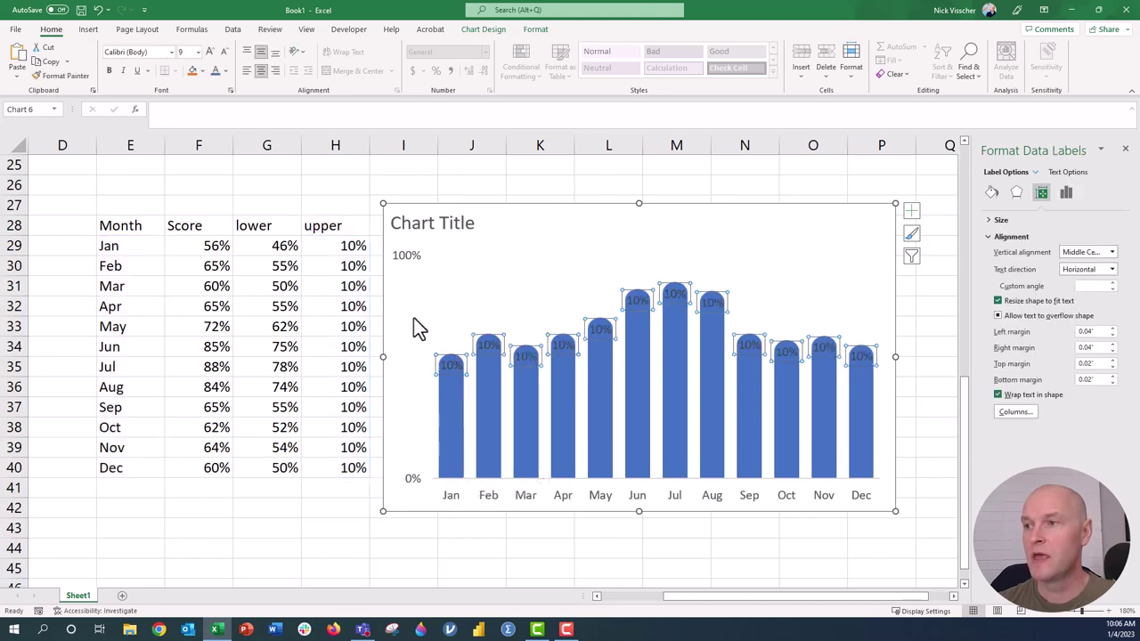
pyautogui.click(225, 70)
pyautogui.click(215, 120)
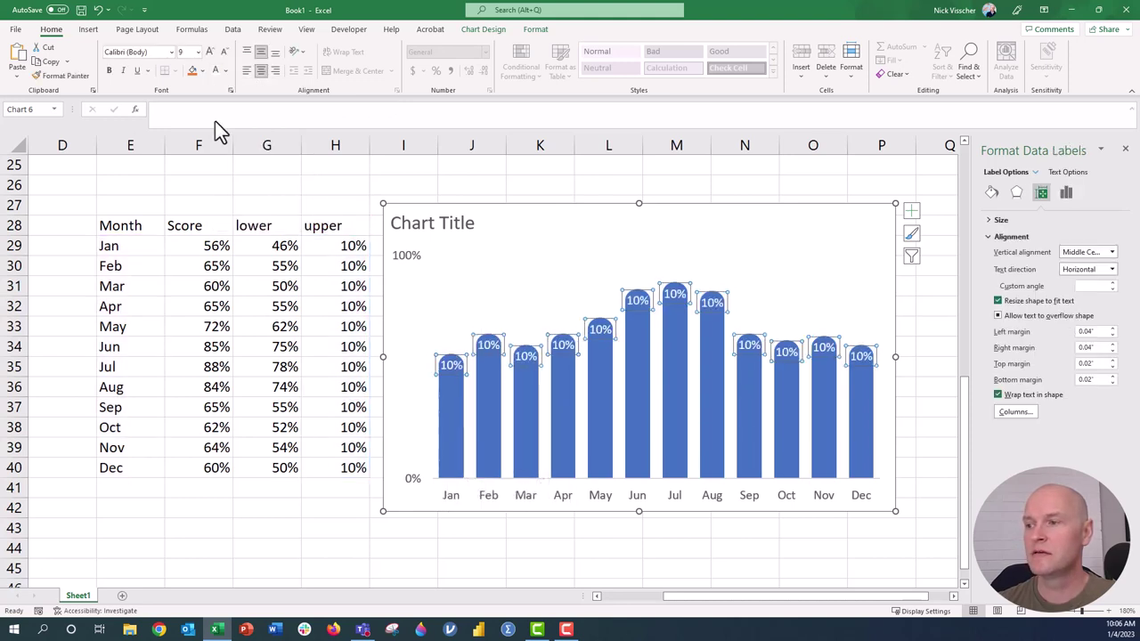
pyautogui.click(227, 52)
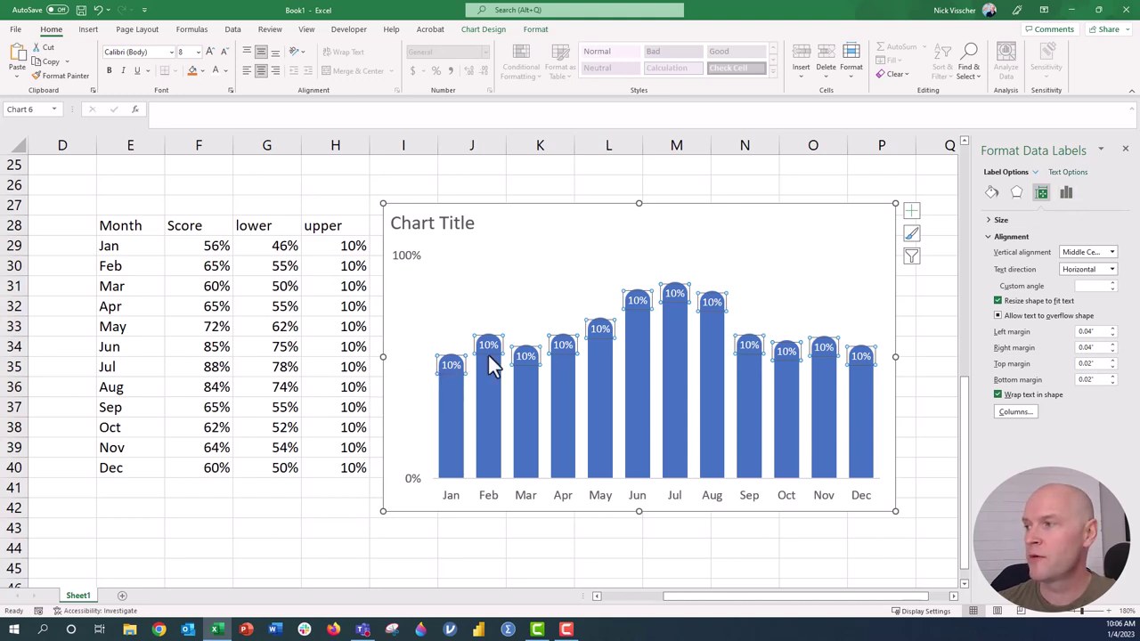
# Switch the bar-top labels from Value to Value From Cells using the Score range F29:F40
pyautogui.click(1066, 193)
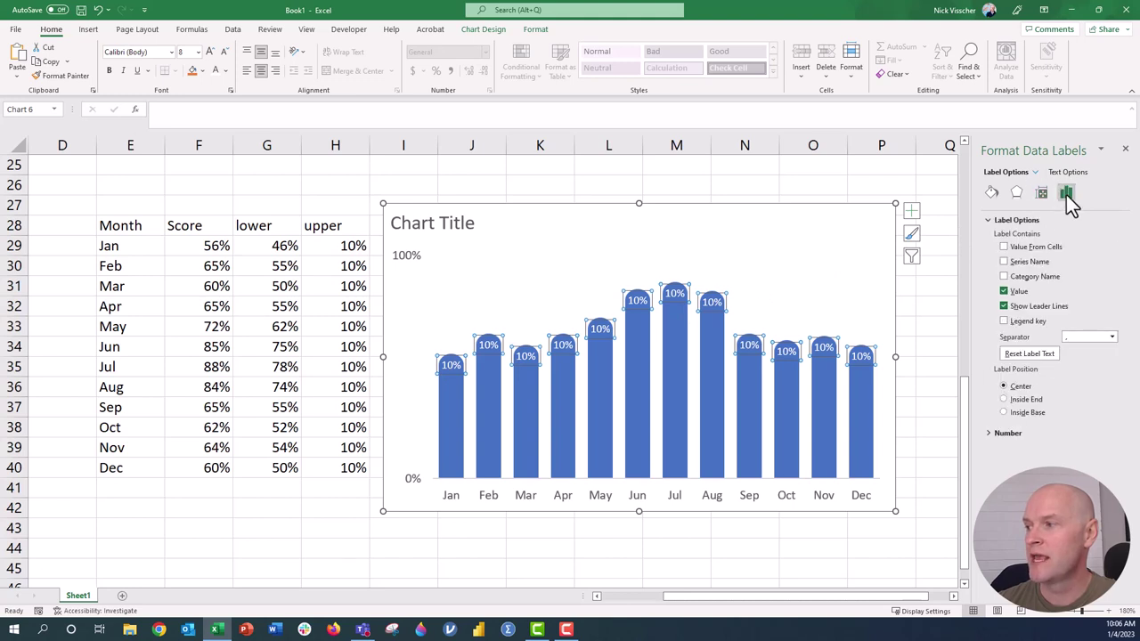
pyautogui.click(1005, 292)
pyautogui.click(1005, 246)
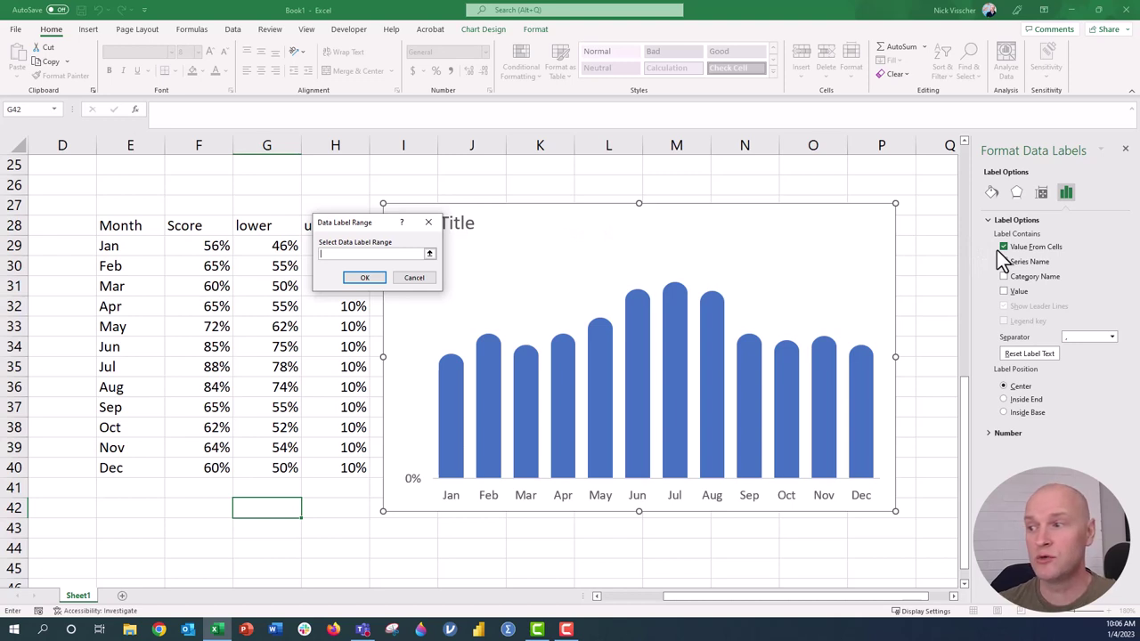
pyautogui.click(172, 249)
pyautogui.moveTo(172, 249); pyautogui.dragTo(193, 467)
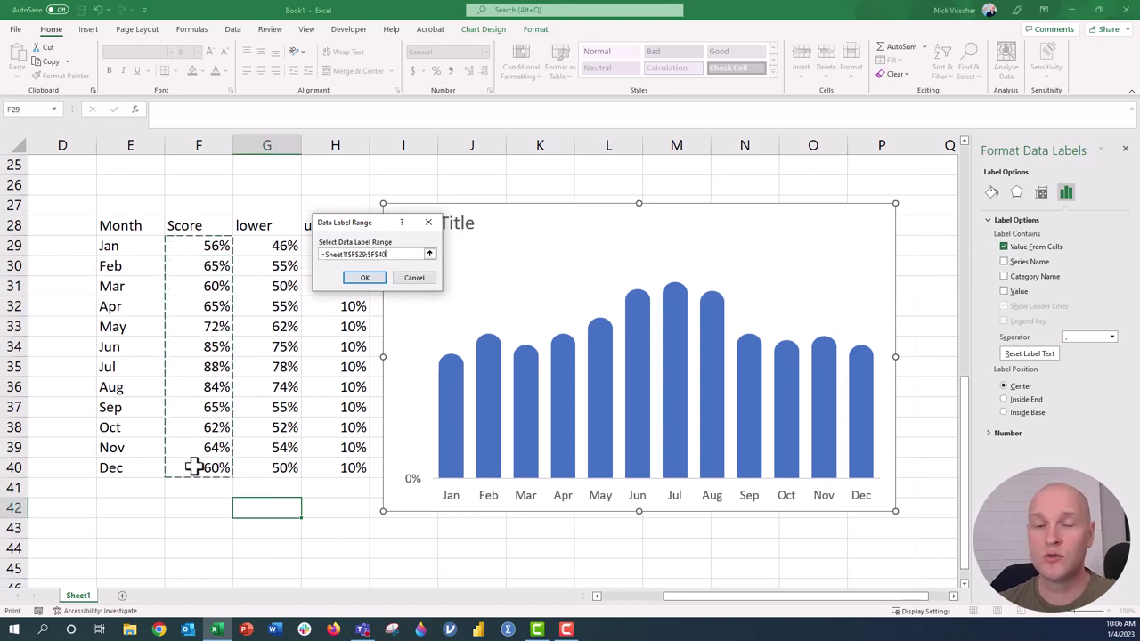
pyautogui.click(355, 279)
pyautogui.click(357, 521)
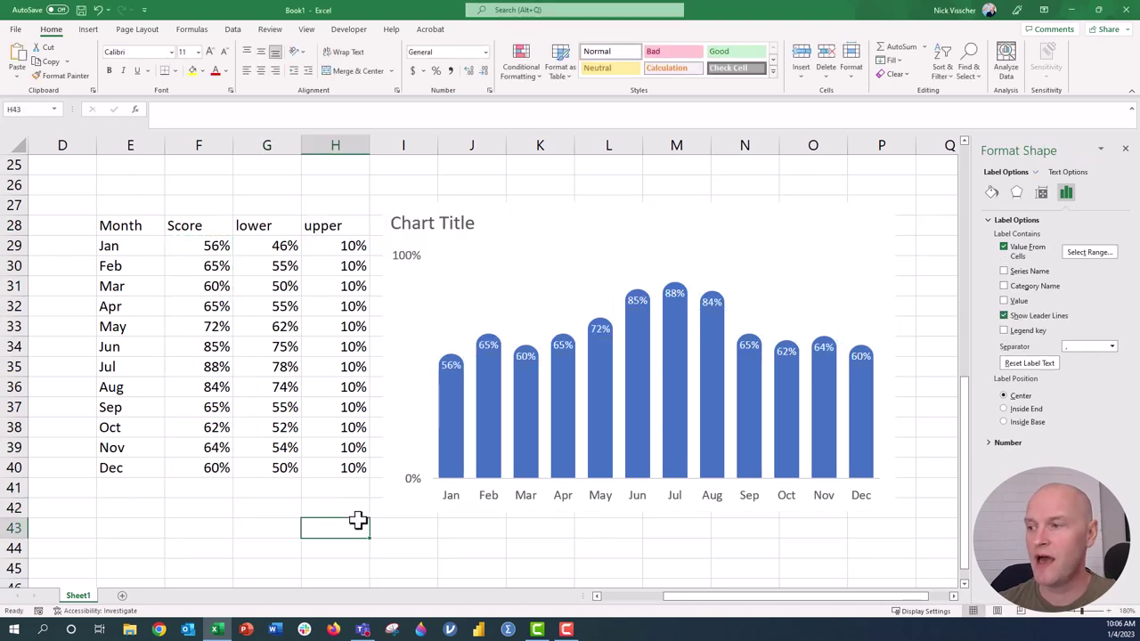